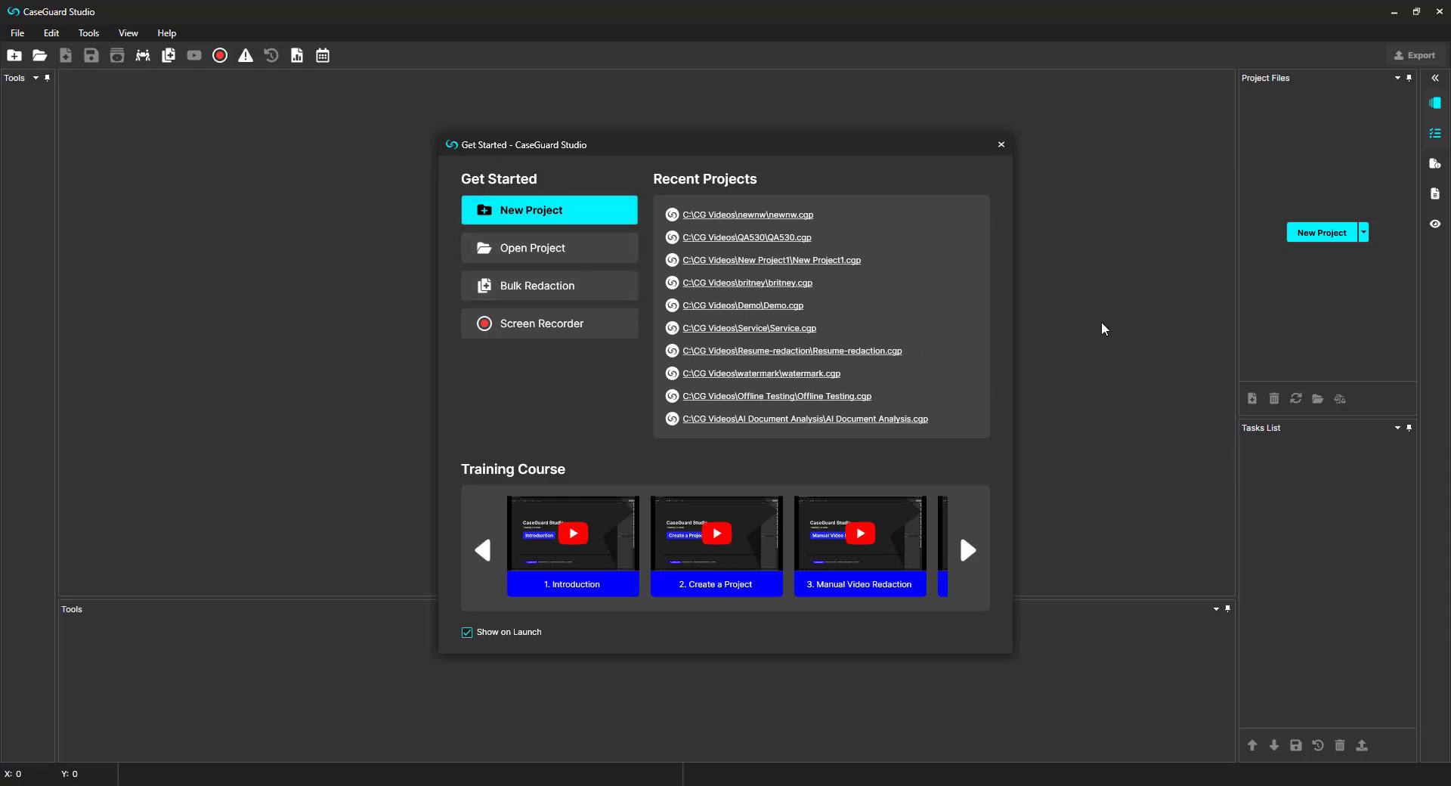
Step: Start a bulk job with Redact Video/Image as the operation
left_click(603, 287)
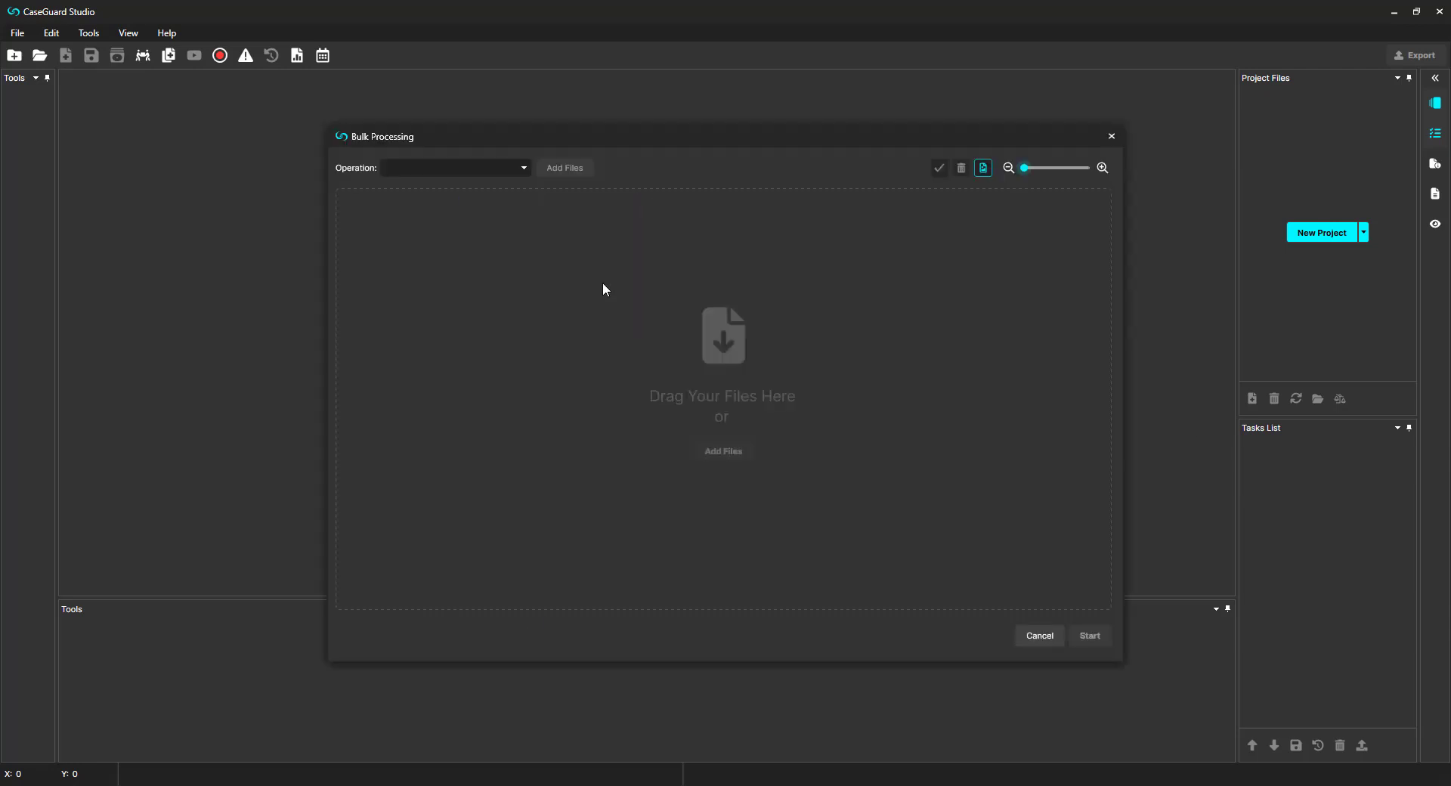
left_click(525, 169)
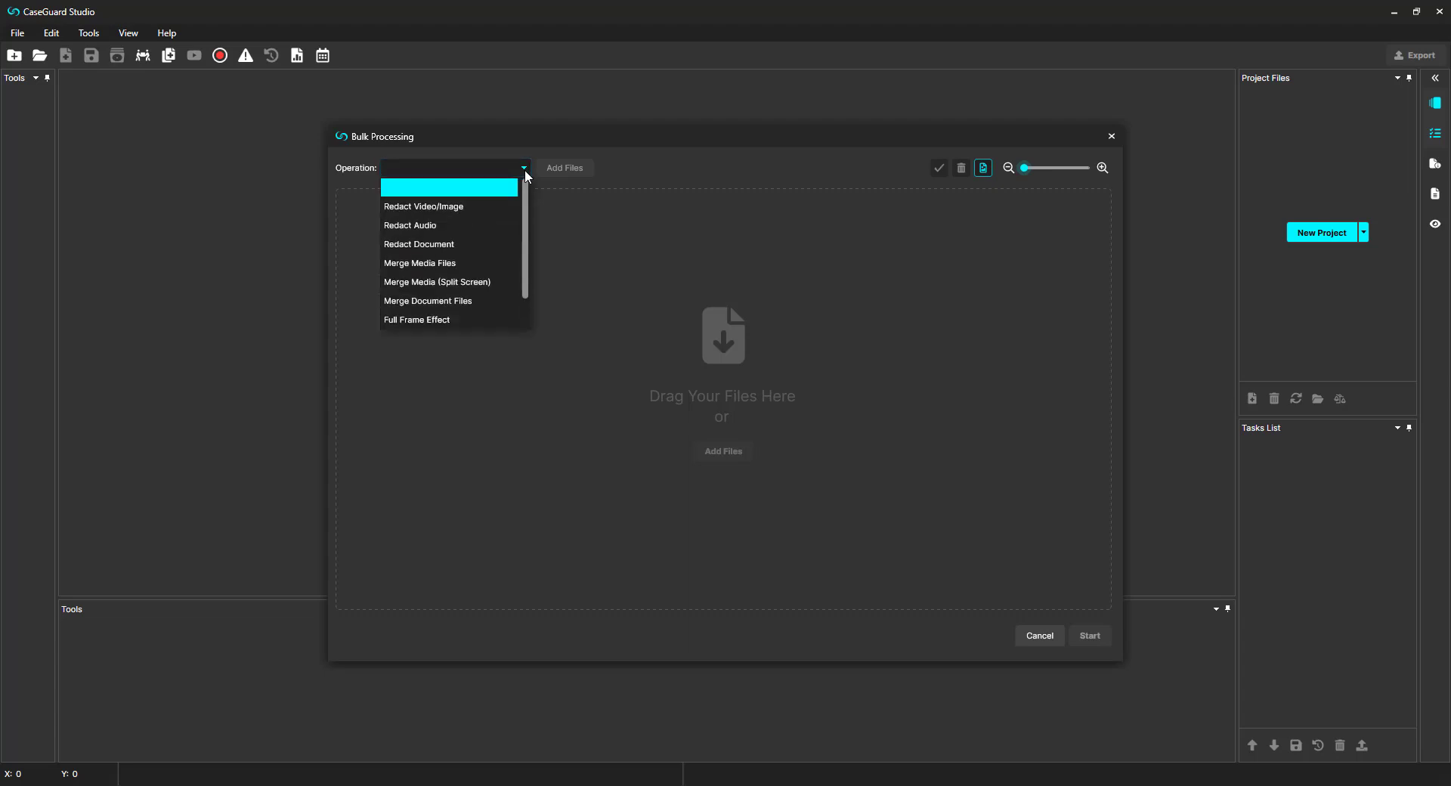
left_click(507, 211)
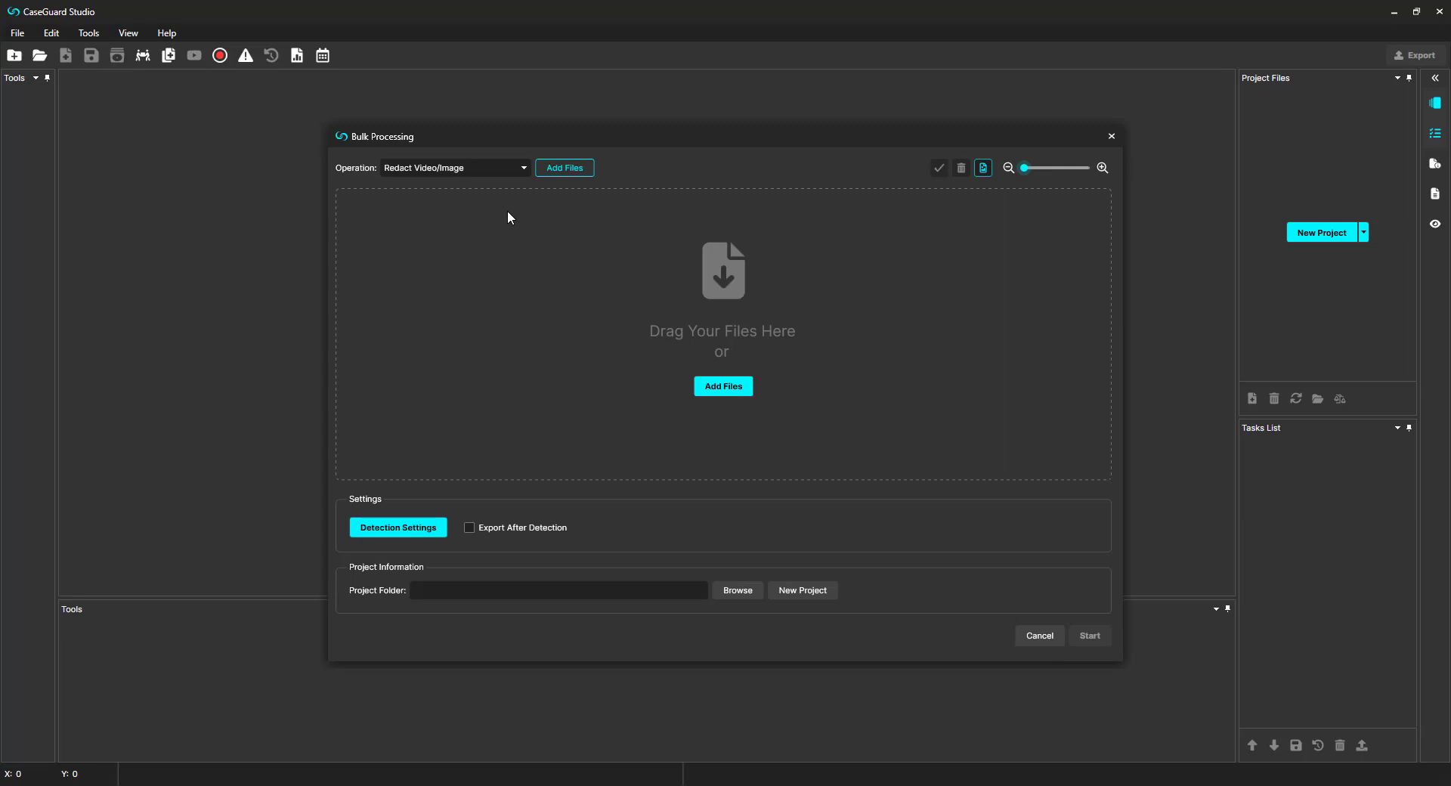
Step: Add all five videos, including Classroom.mp4, GH060029.MP4 and Office.mp4, to the job
left_click(560, 175)
left_click_drag(566, 156, 19, 160)
left_click(550, 464)
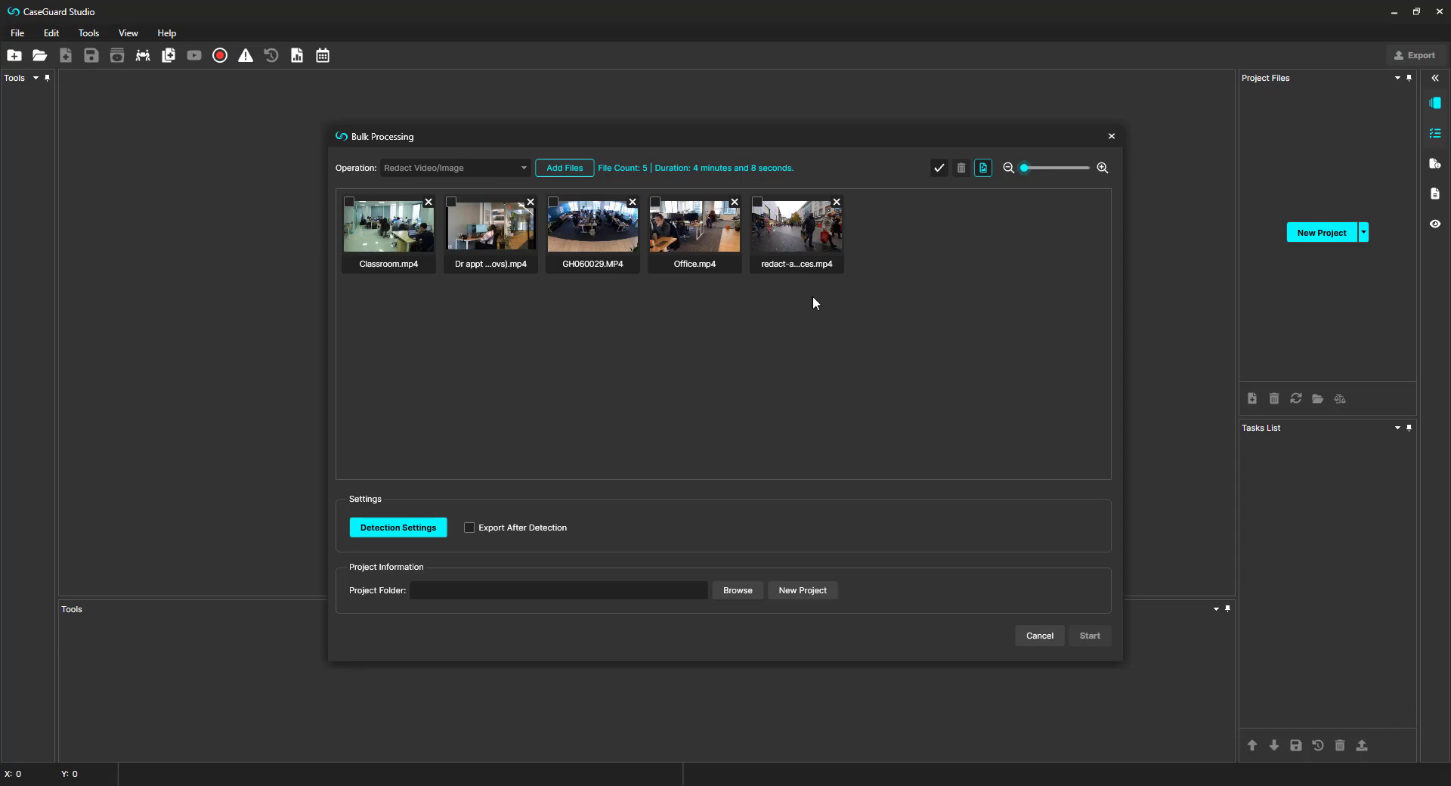
Step: Enable automatic detection of Faces/Heads and Screens
left_click(402, 534)
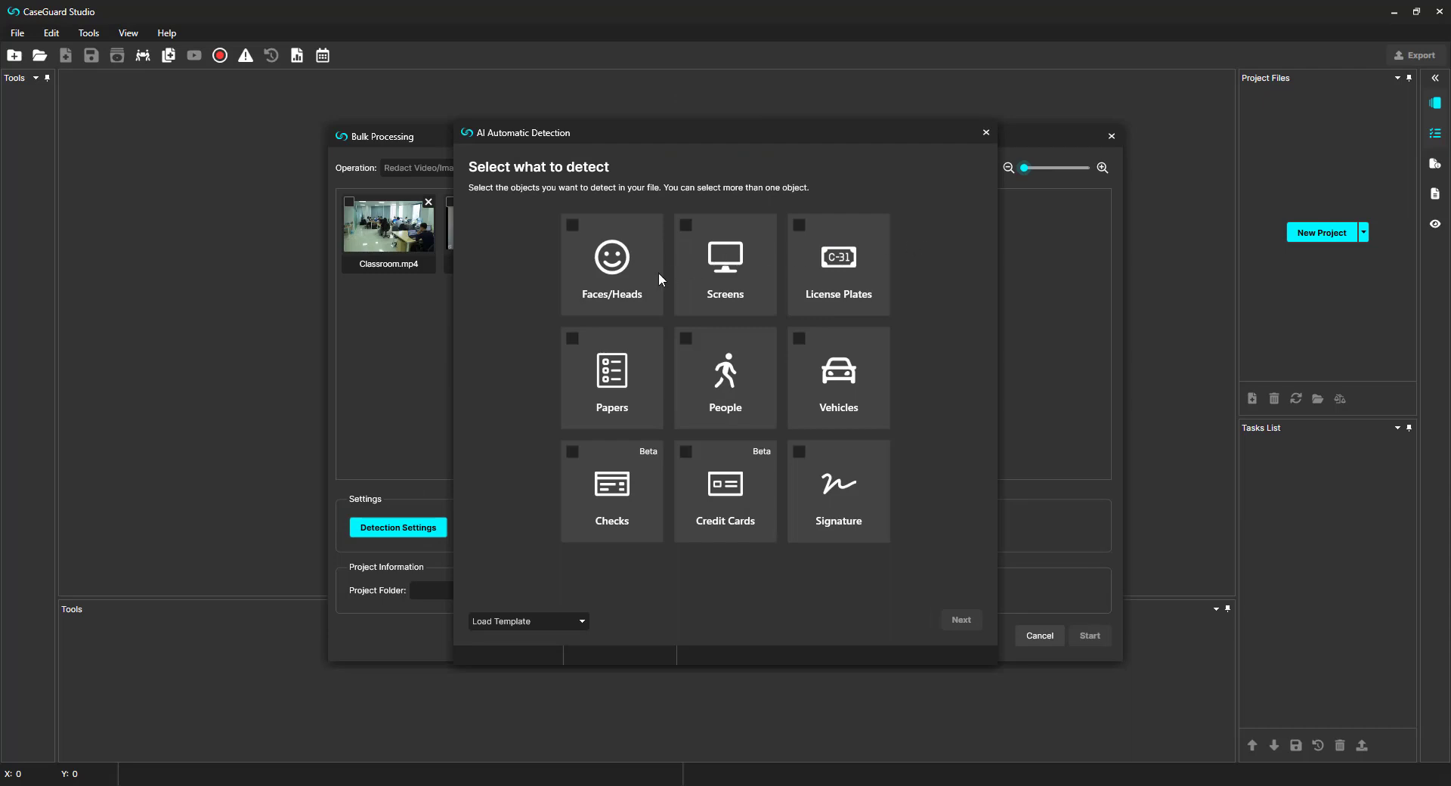
left_click(625, 291)
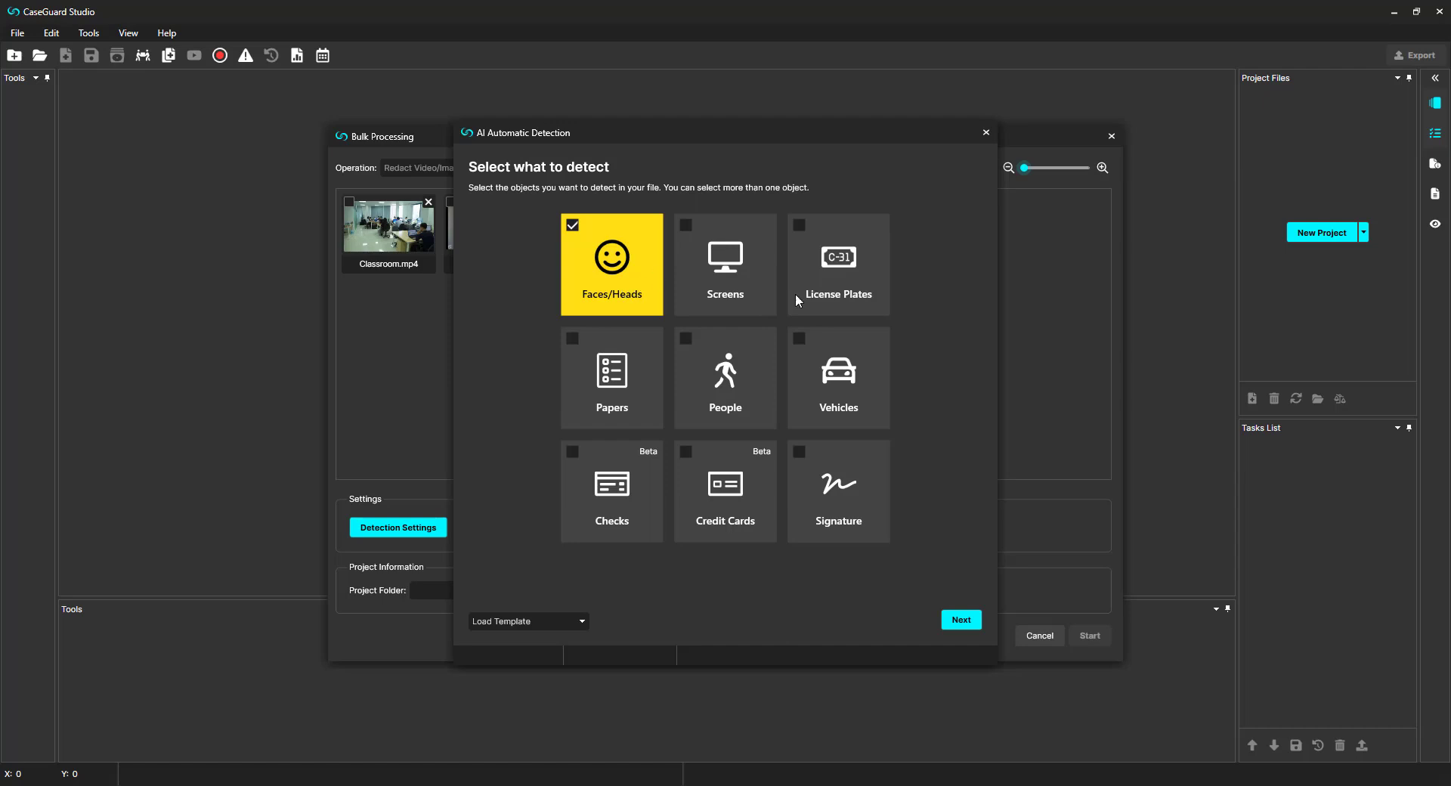
left_click(769, 297)
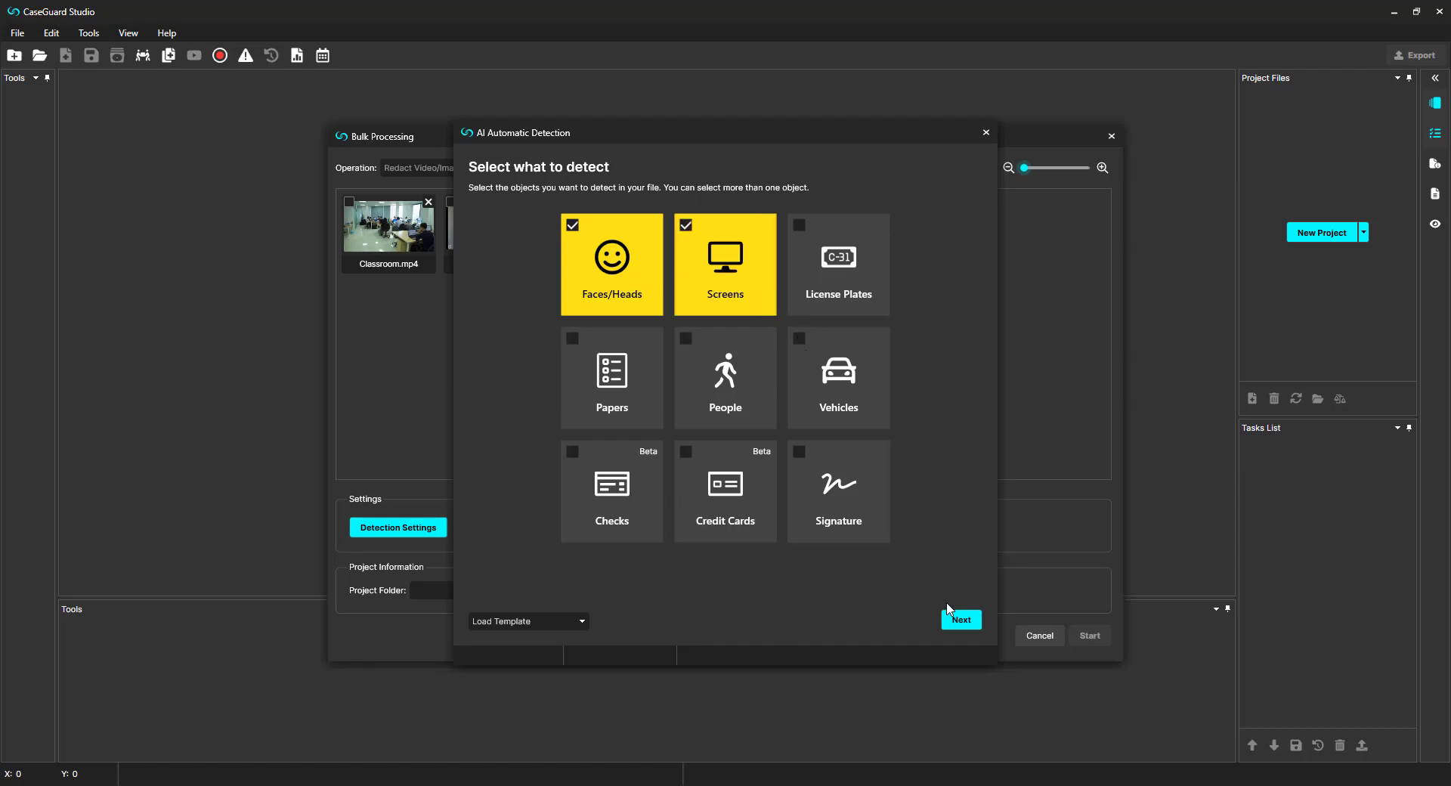
left_click(958, 626)
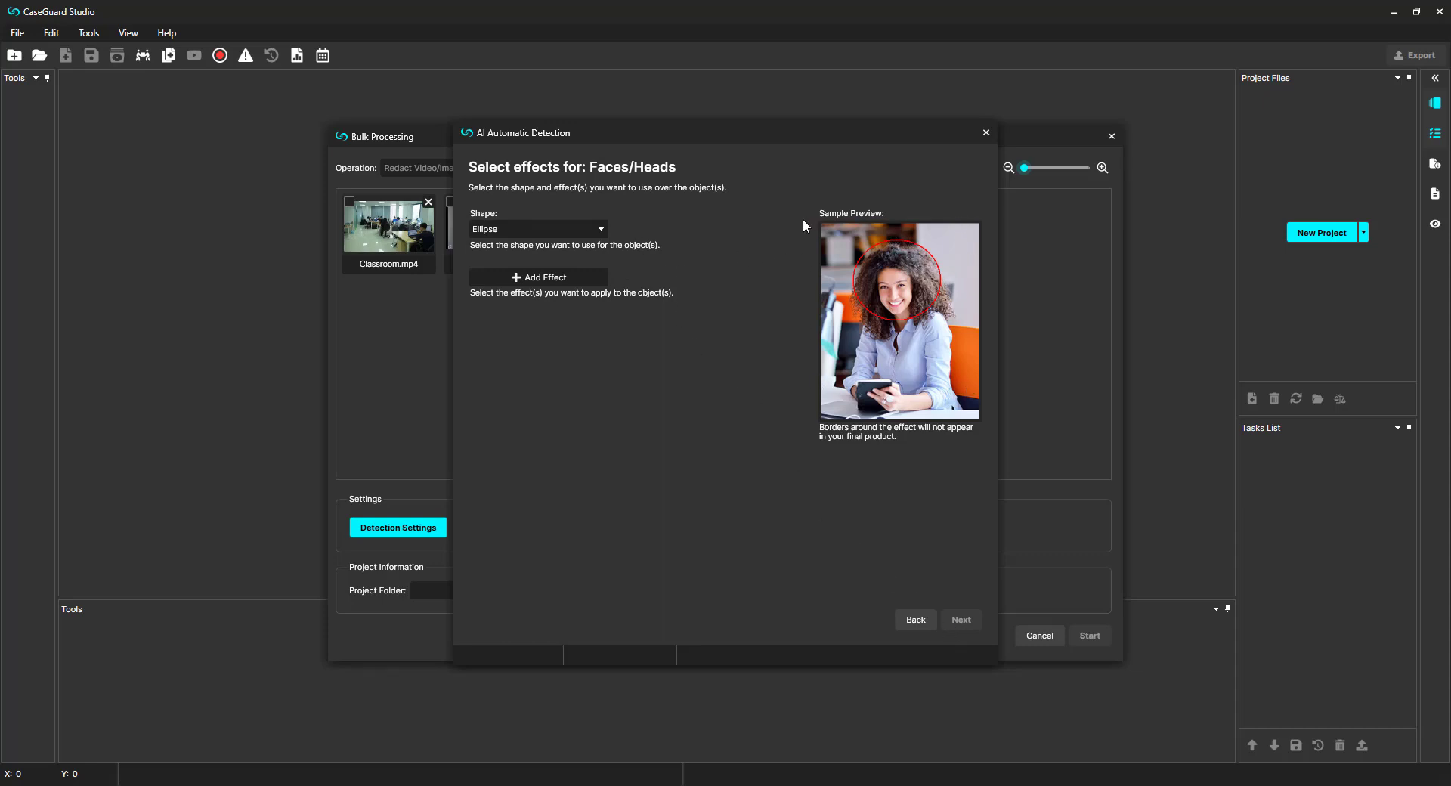
Step: Blur detected faces inside an Ellipse mask with witness-safety reason #01a
left_click(595, 235)
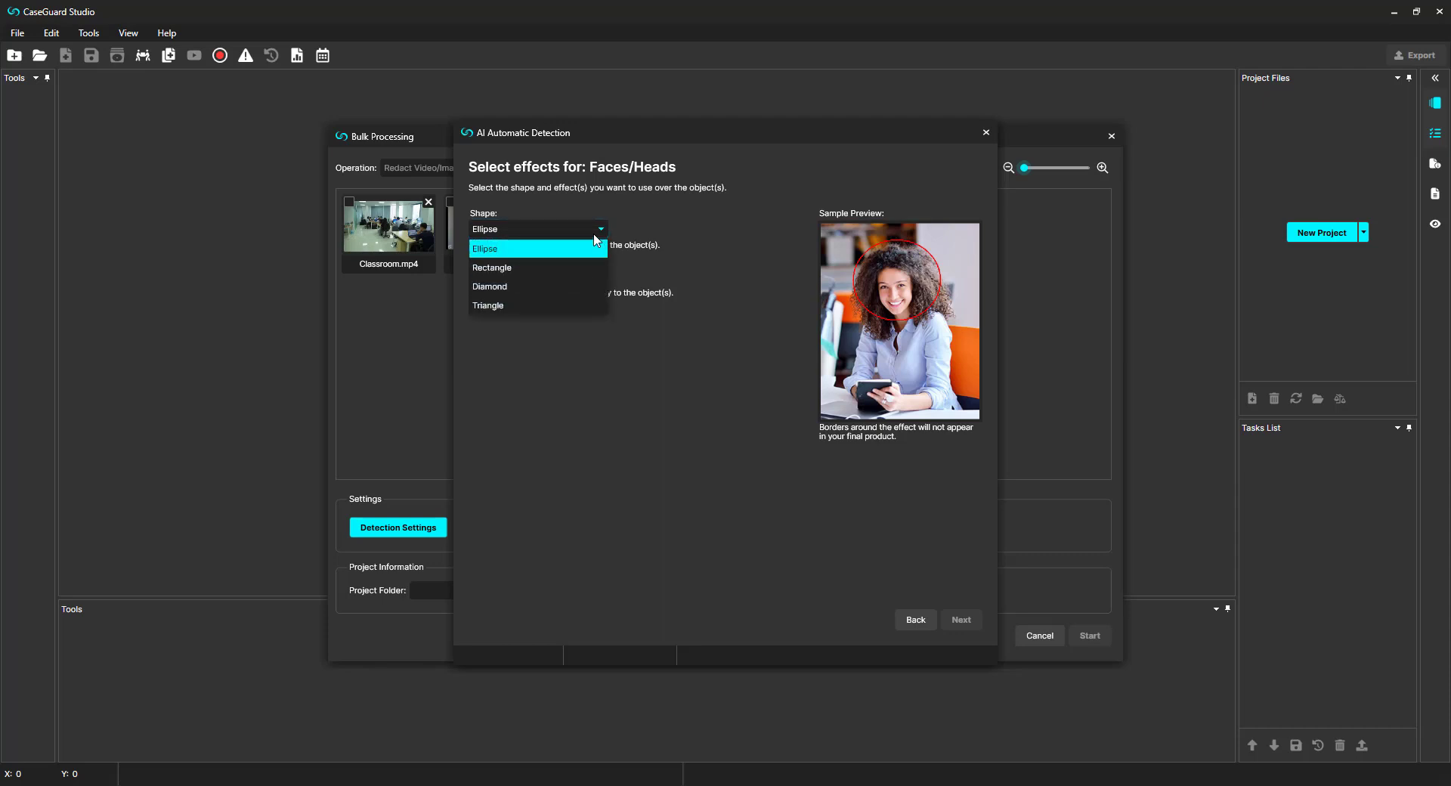
left_click(594, 236)
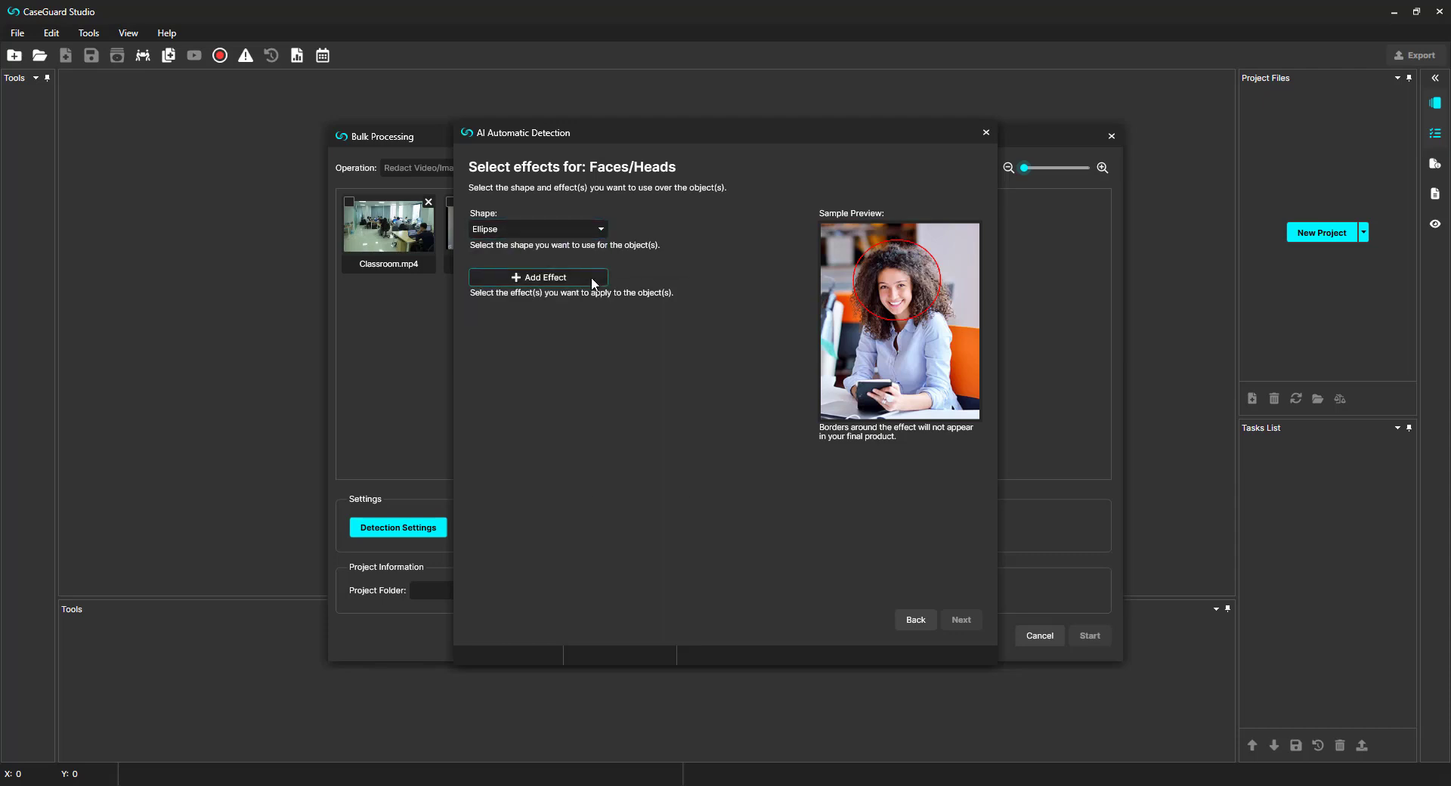
left_click(591, 277)
left_click(625, 309)
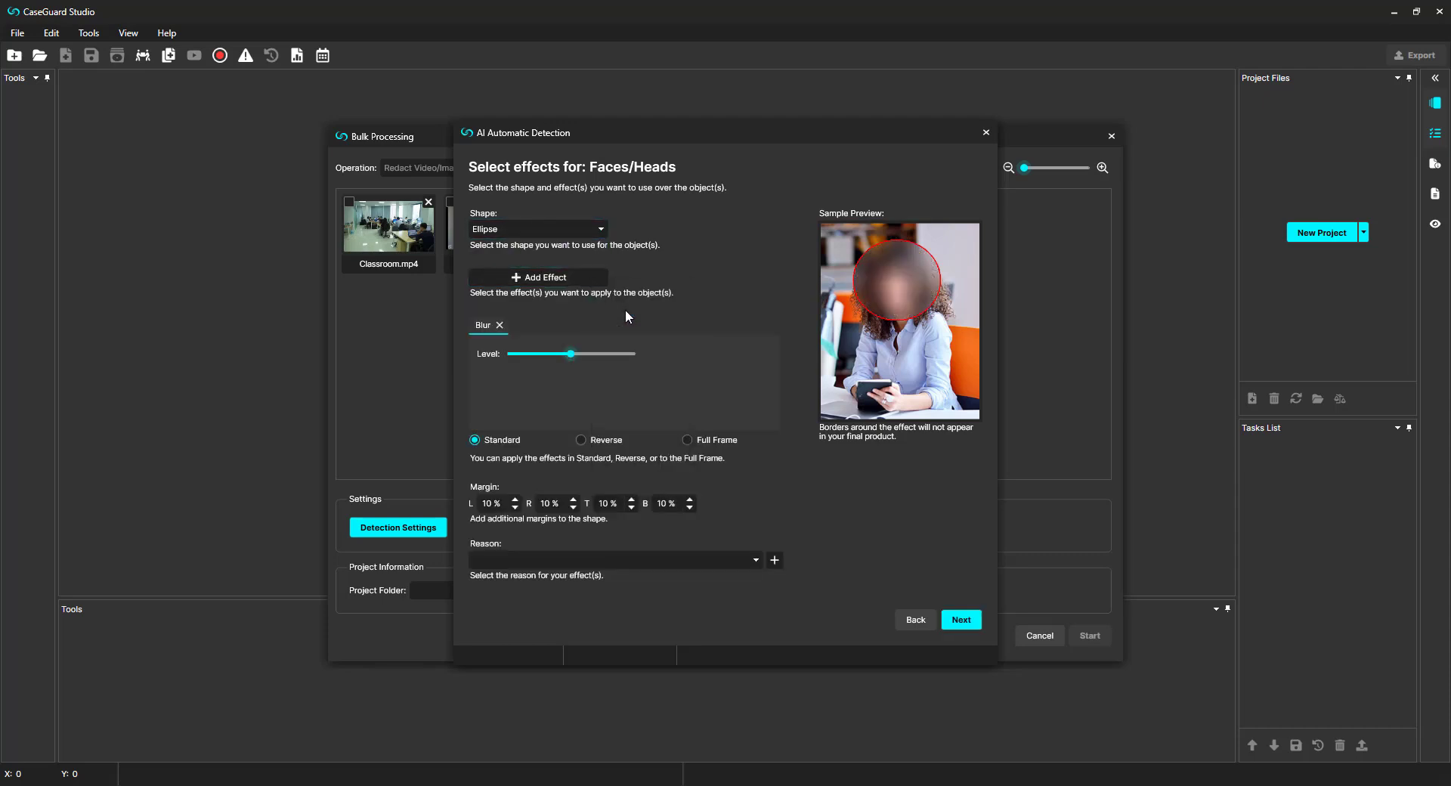
left_click(756, 562)
left_click(738, 598)
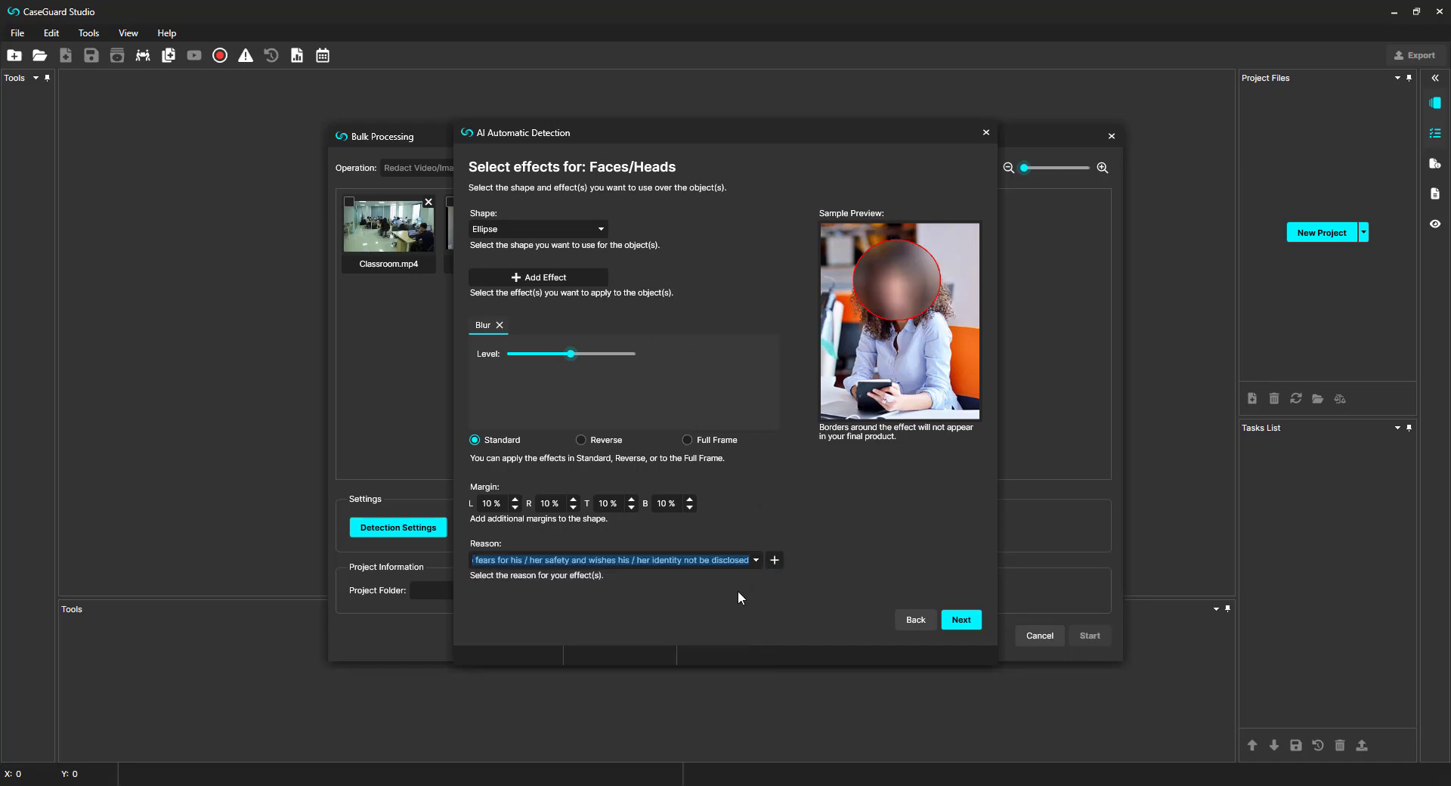
left_click(967, 619)
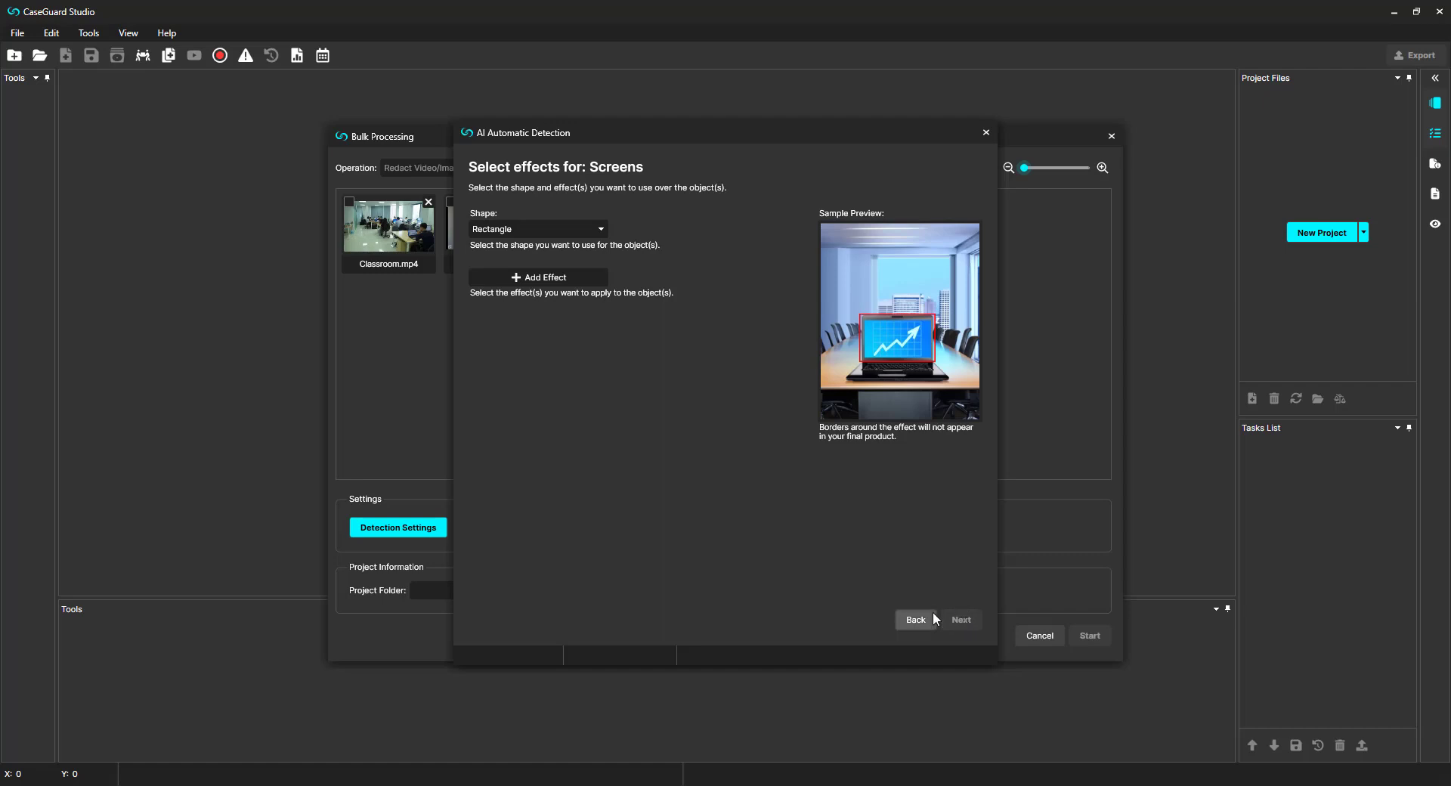
Step: Pixelate detected screens inside a Rectangle mask, recording reason #01c about the witness's phone numbers
left_click(603, 228)
left_click(598, 259)
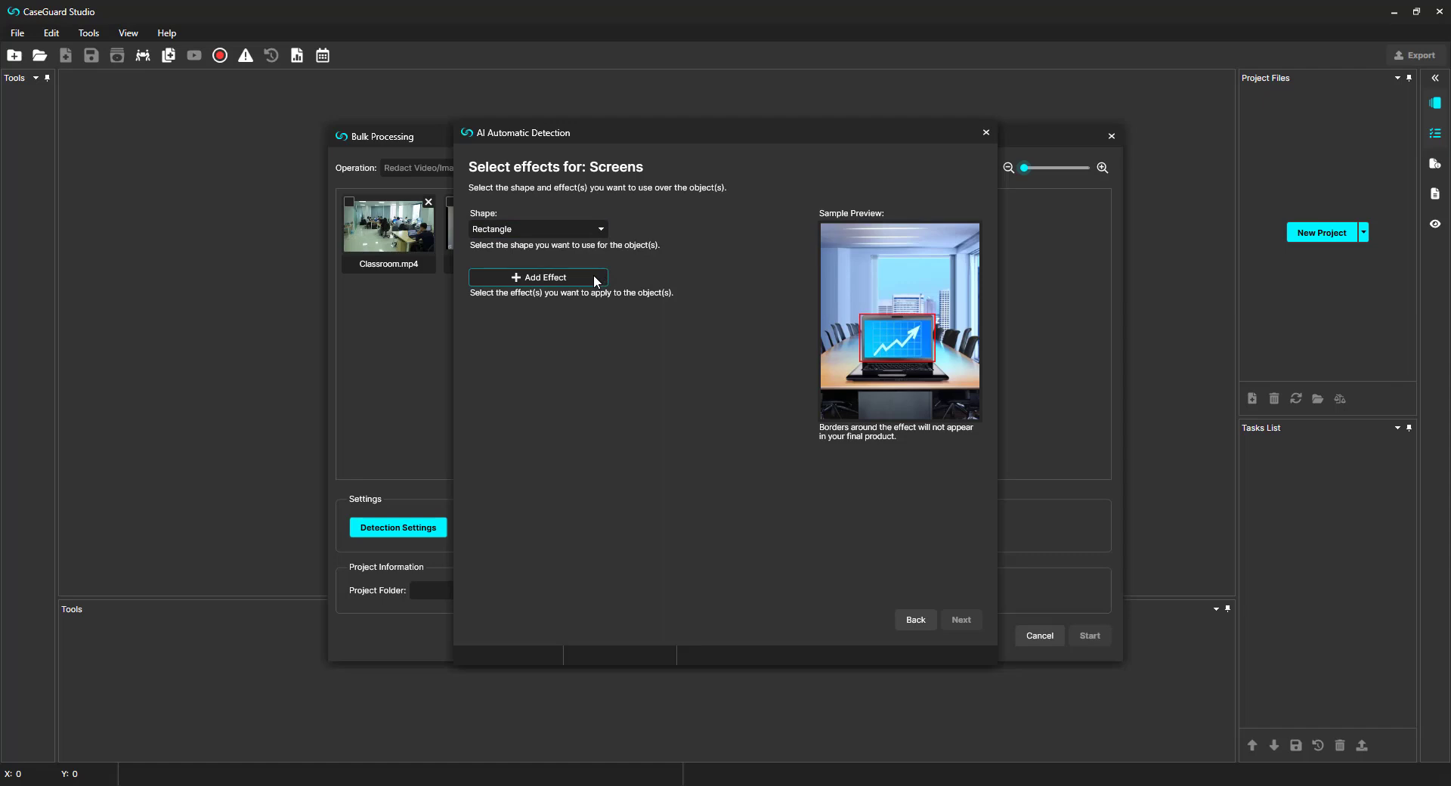
left_click(596, 279)
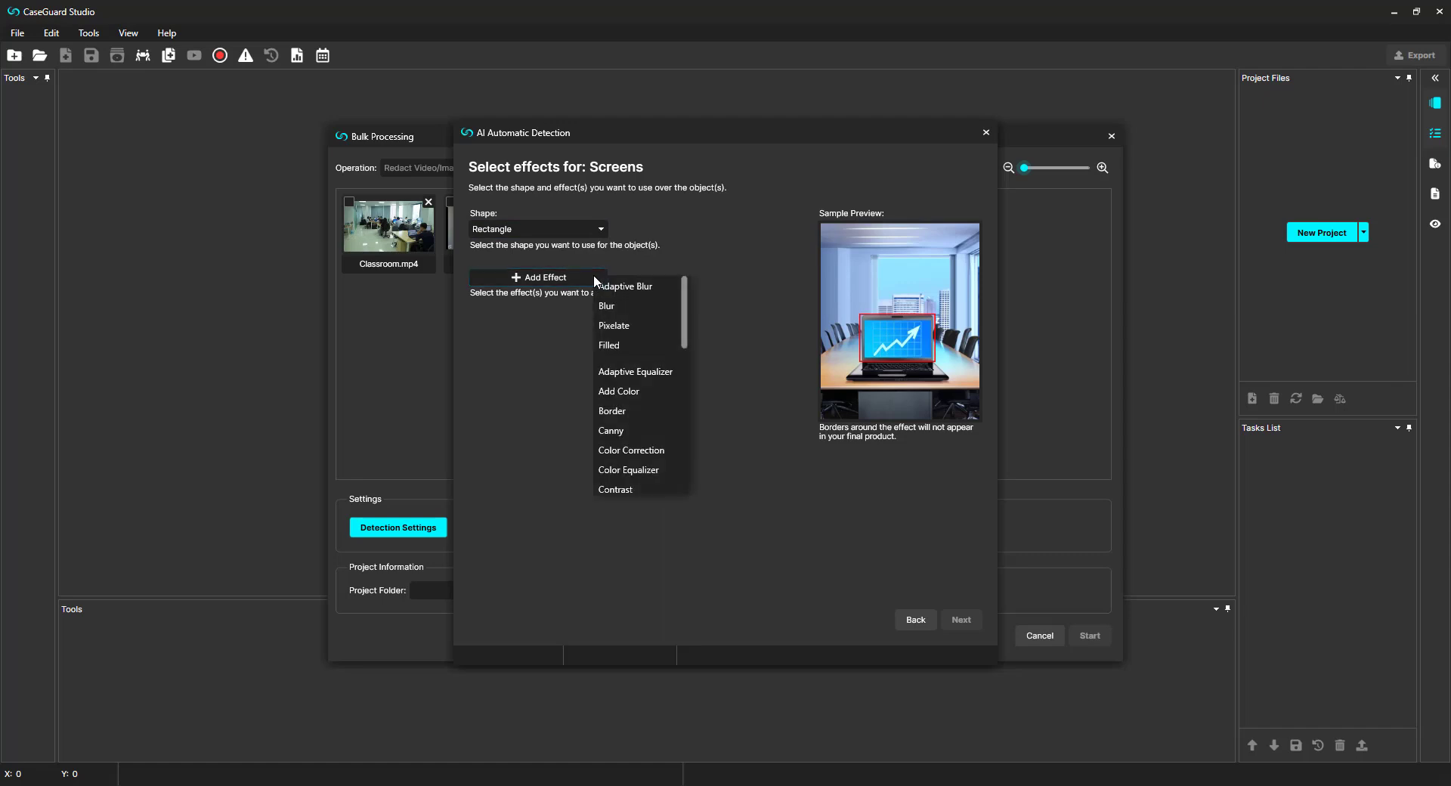
left_click(632, 325)
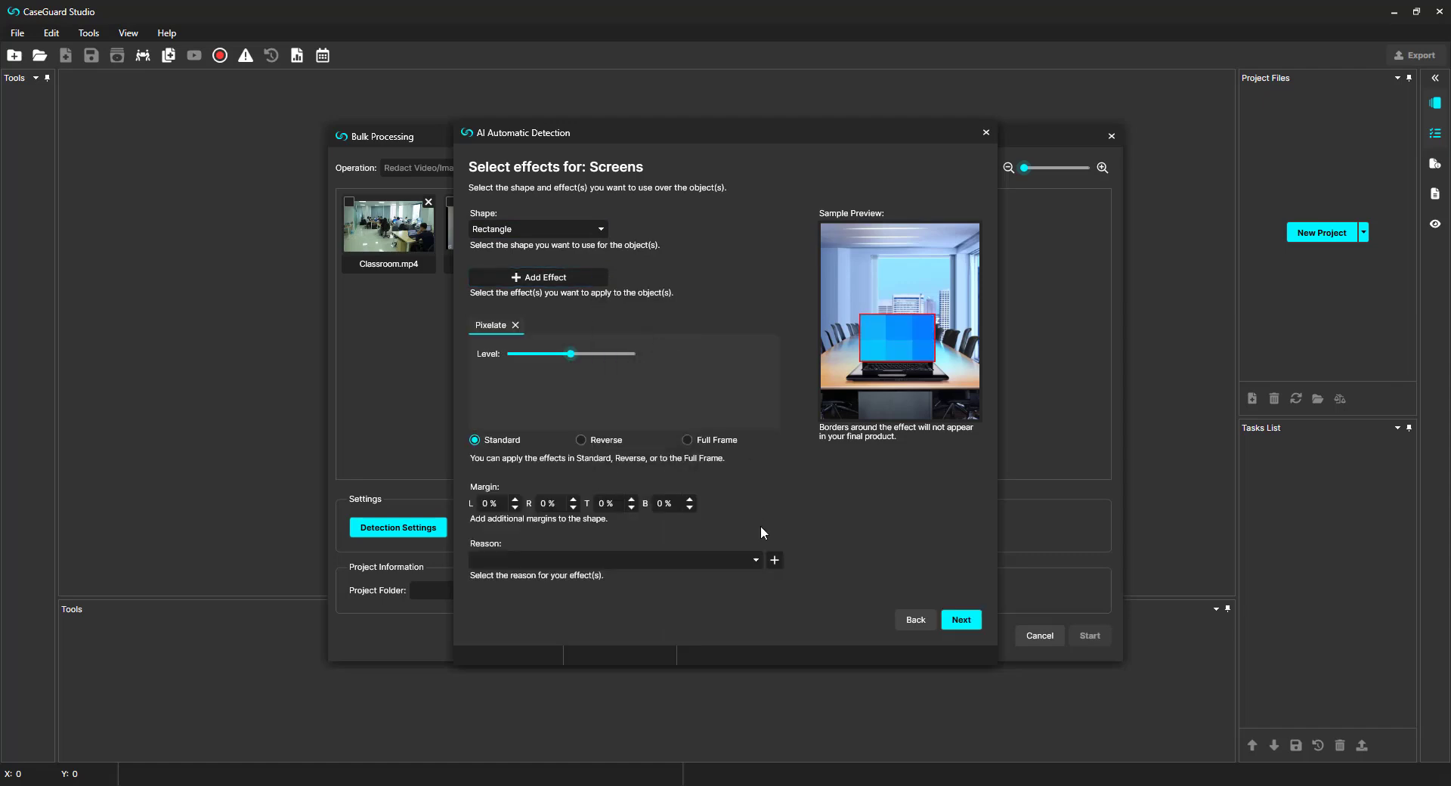
left_click(759, 563)
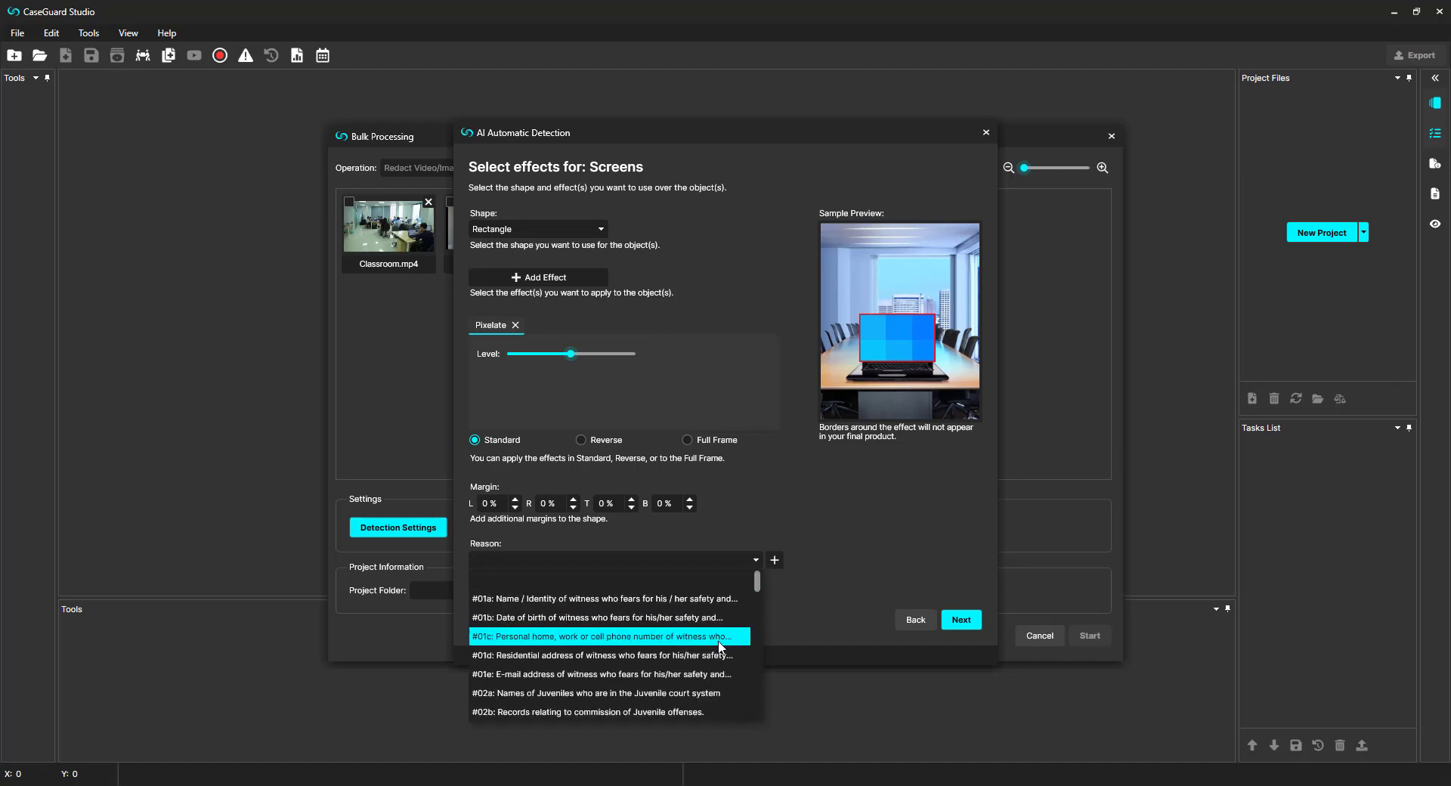
left_click(719, 638)
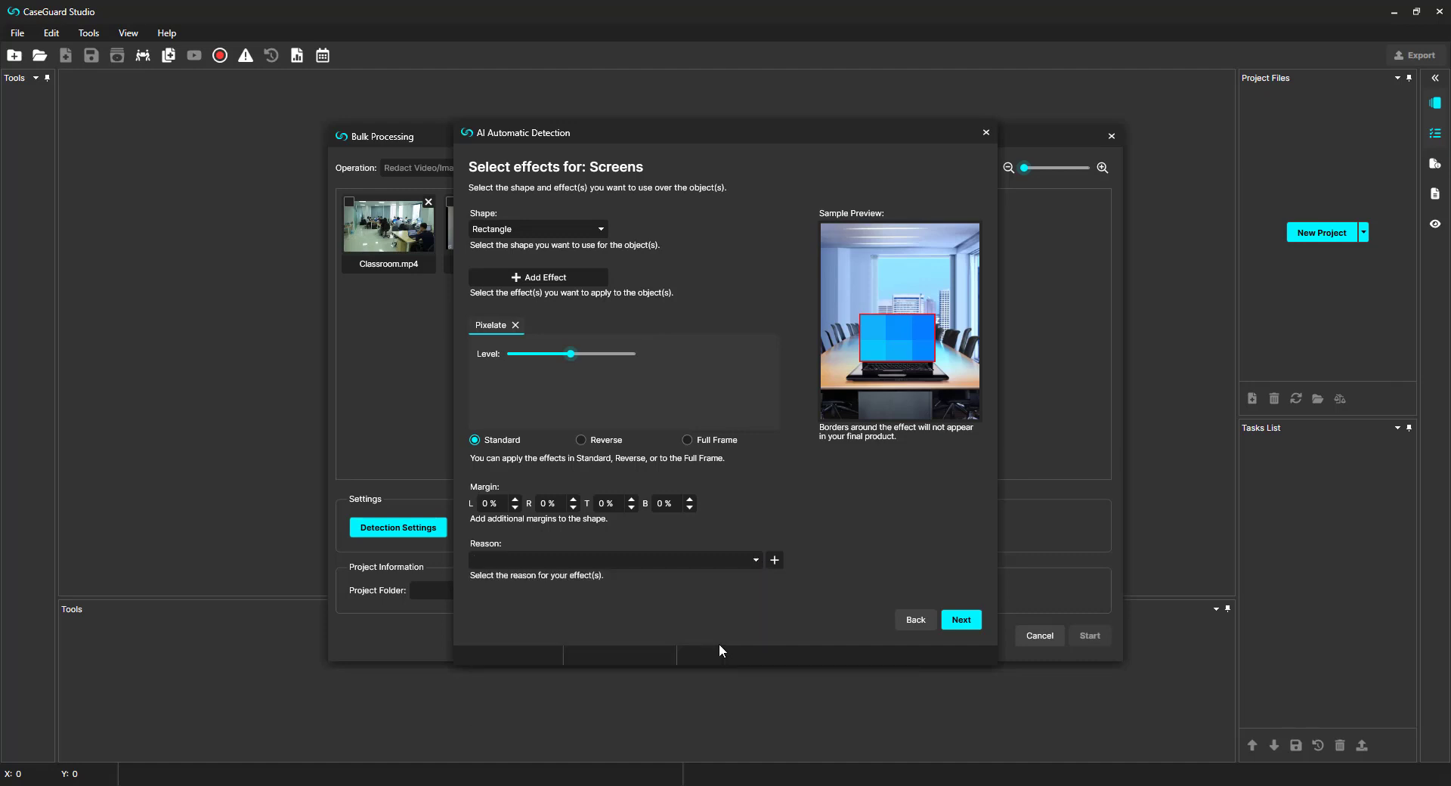
Step: Redact all detected objects, keep the detection schedule at 11:50 AM, and apply the advanced options
left_click(957, 618)
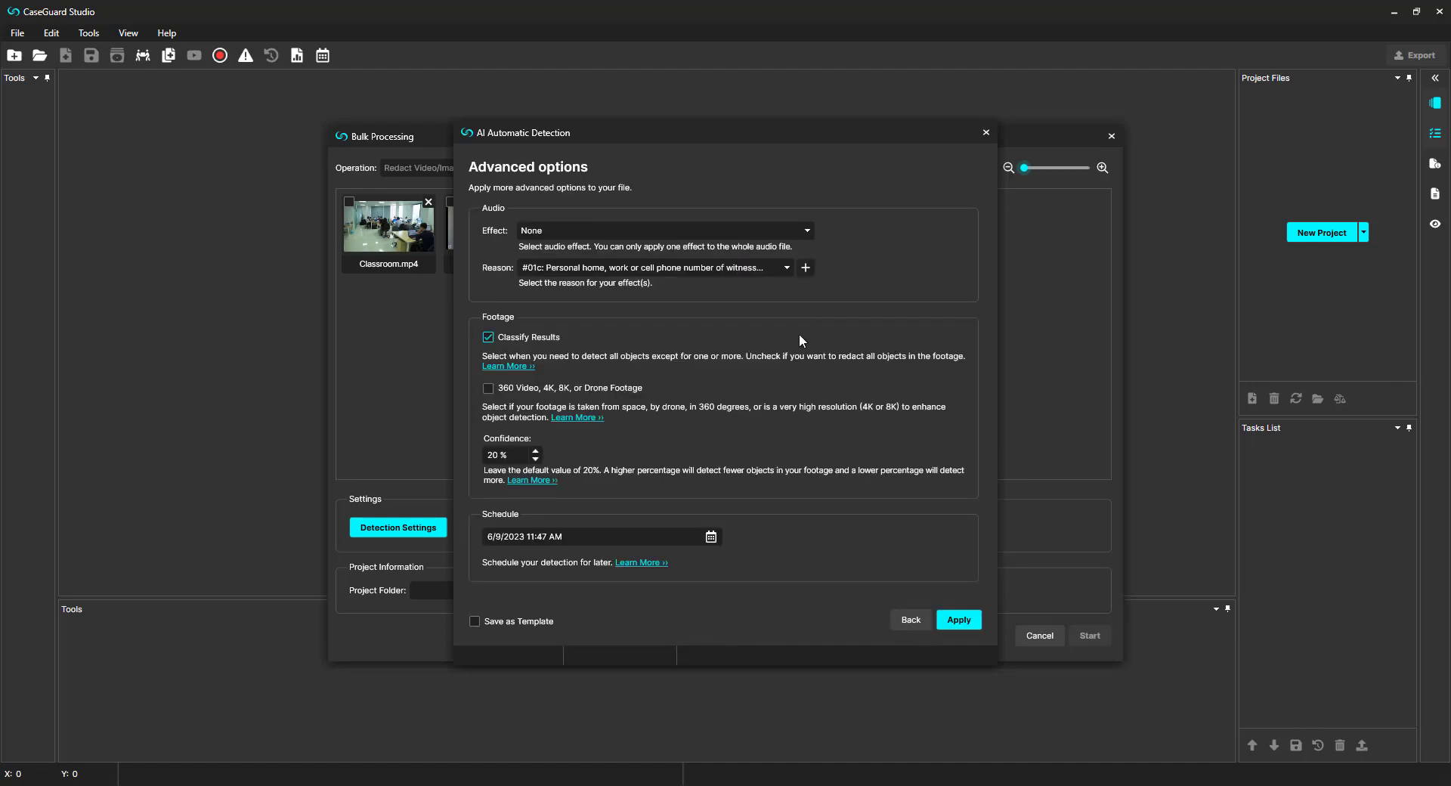
left_click(487, 339)
left_click(711, 537)
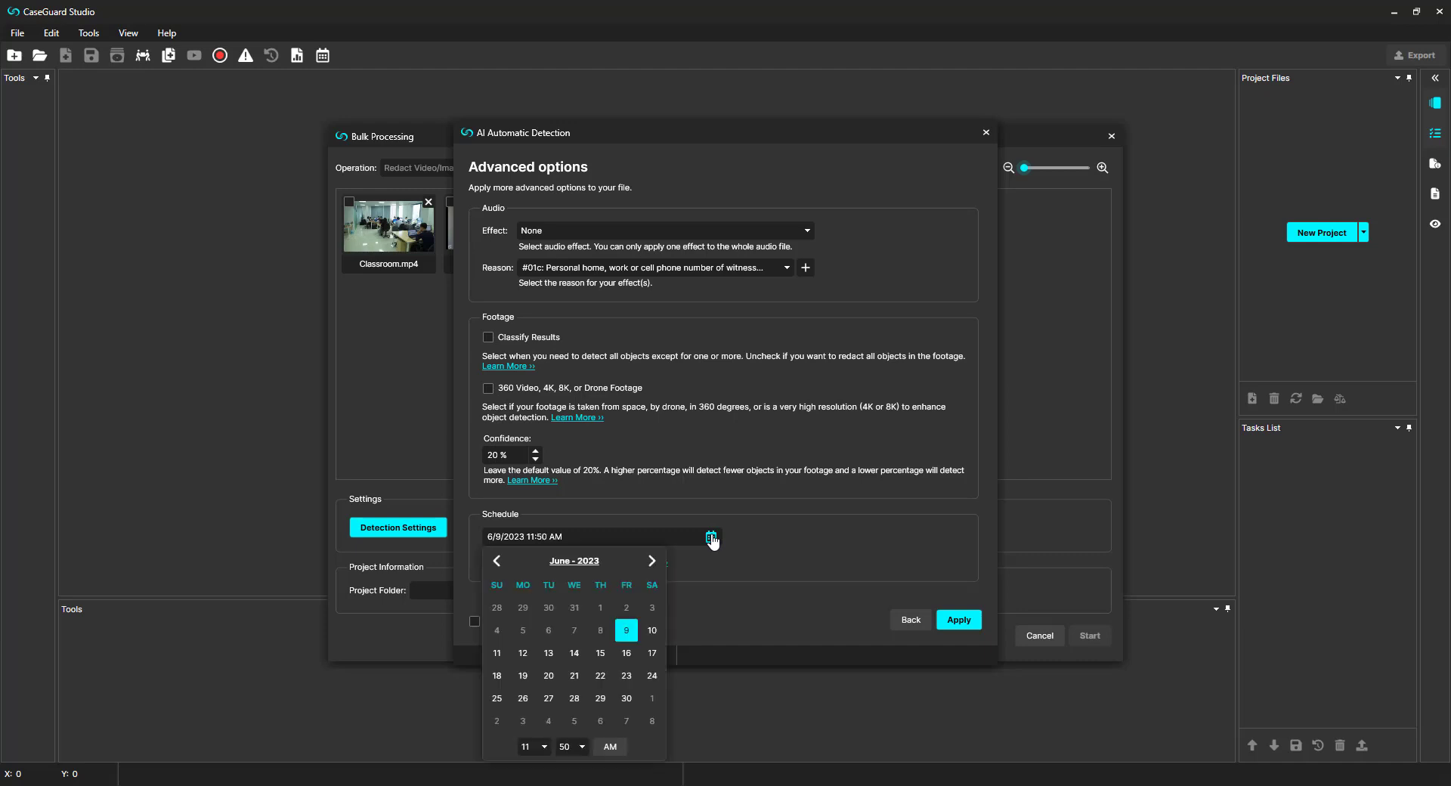
left_click(539, 750)
left_click(541, 749)
left_click(581, 747)
left_click(579, 752)
left_click(610, 747)
left_click(610, 748)
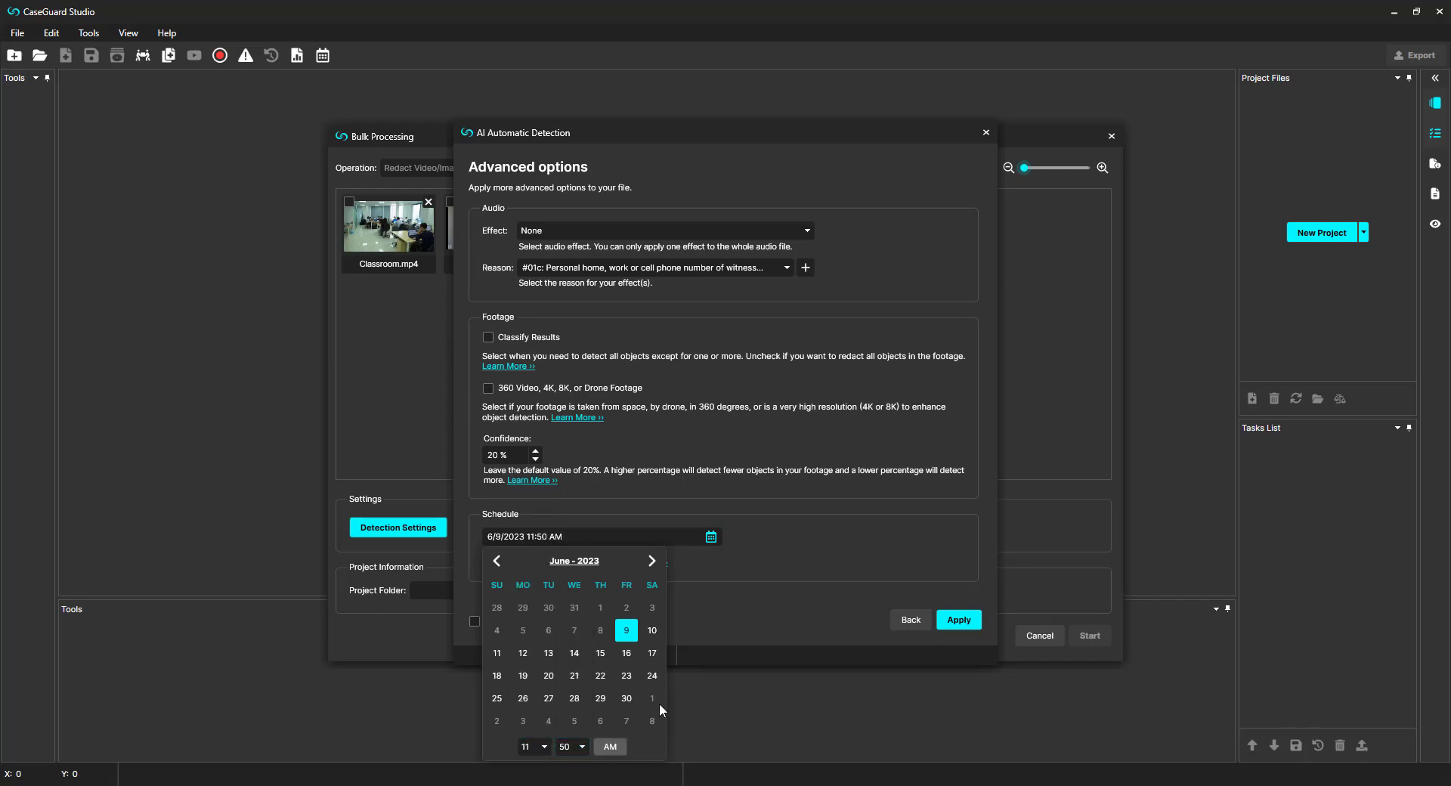
left_click(742, 573)
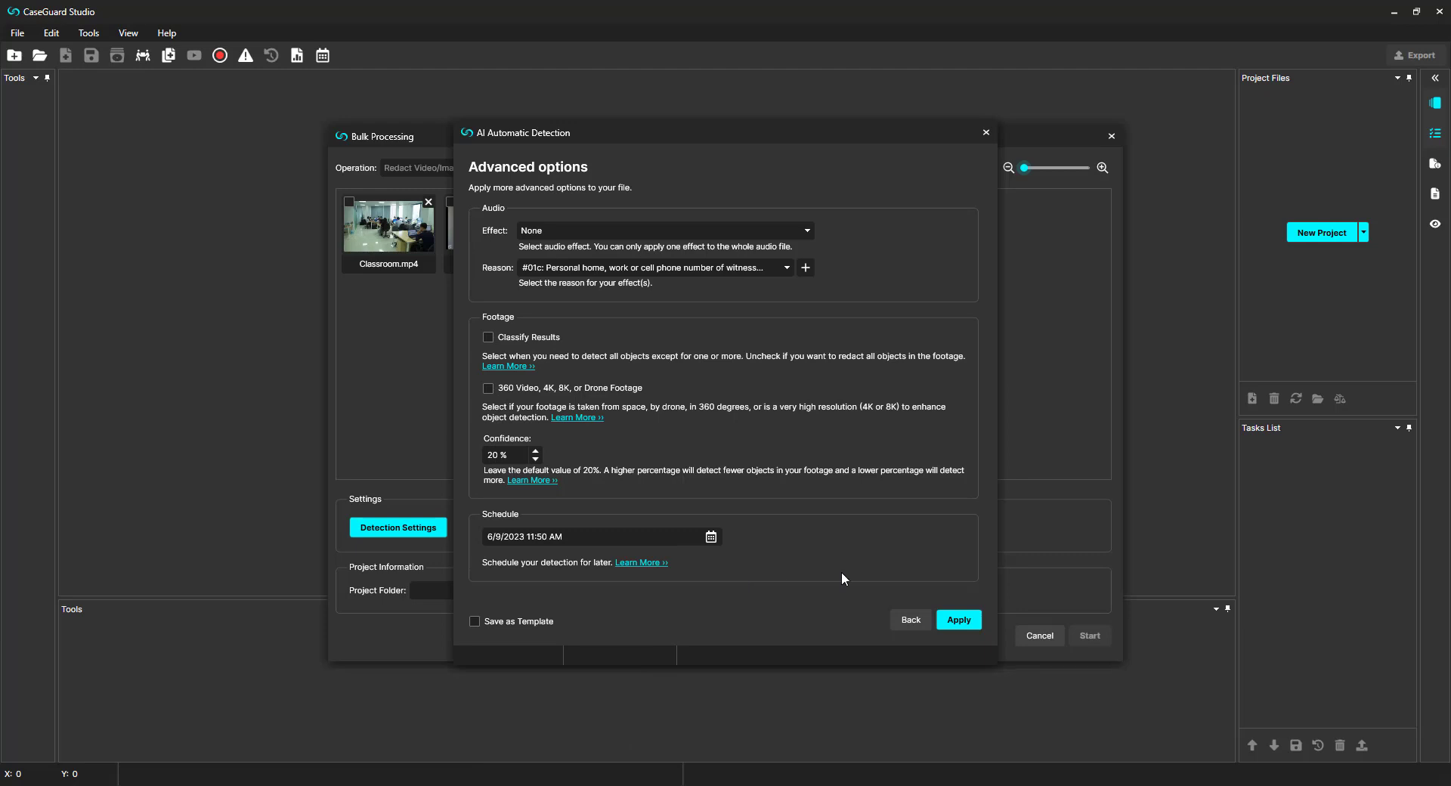
left_click(960, 619)
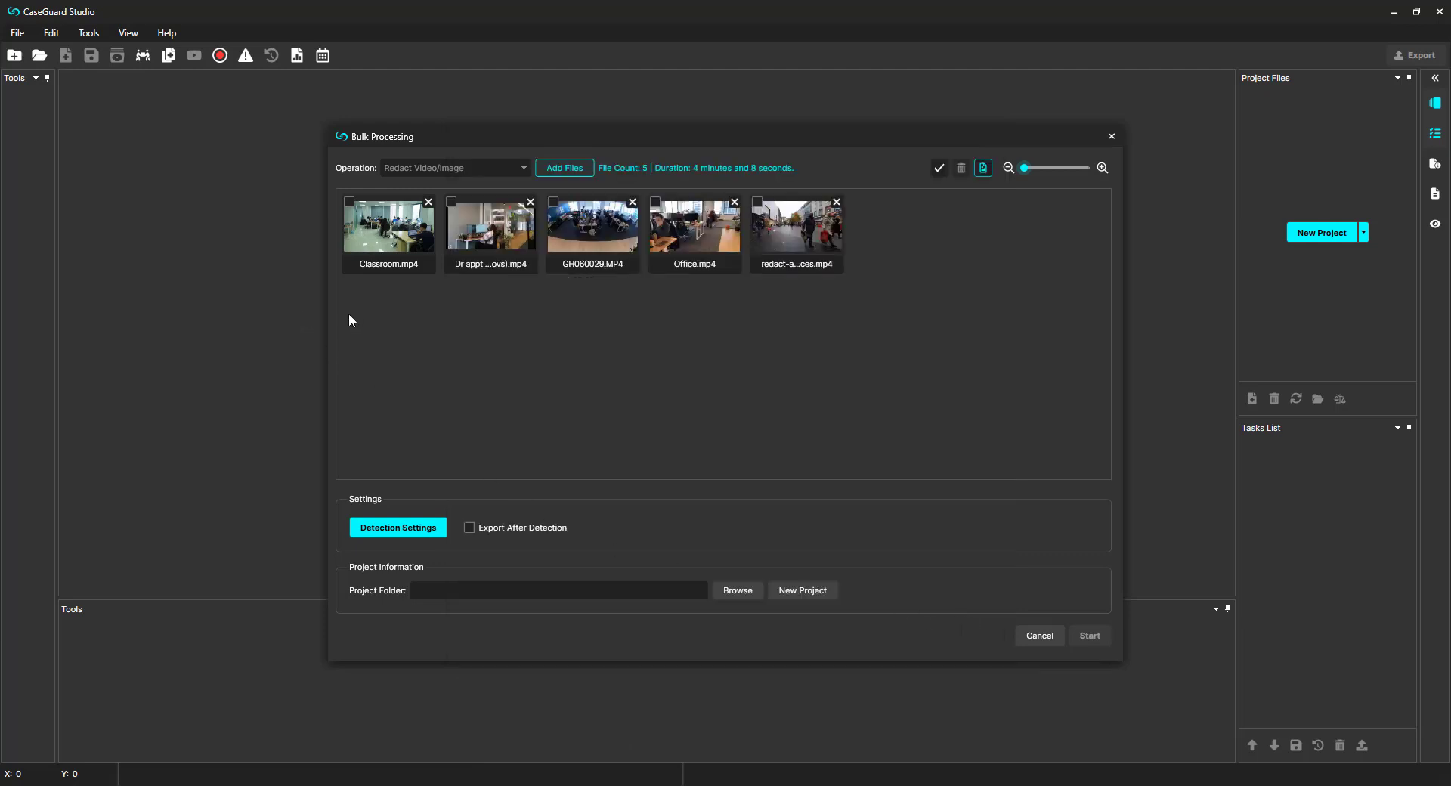
Step: Enable Export After Detection and create the project 'Bulk Video Redaction' for the job
left_click(438, 534)
left_click(815, 592)
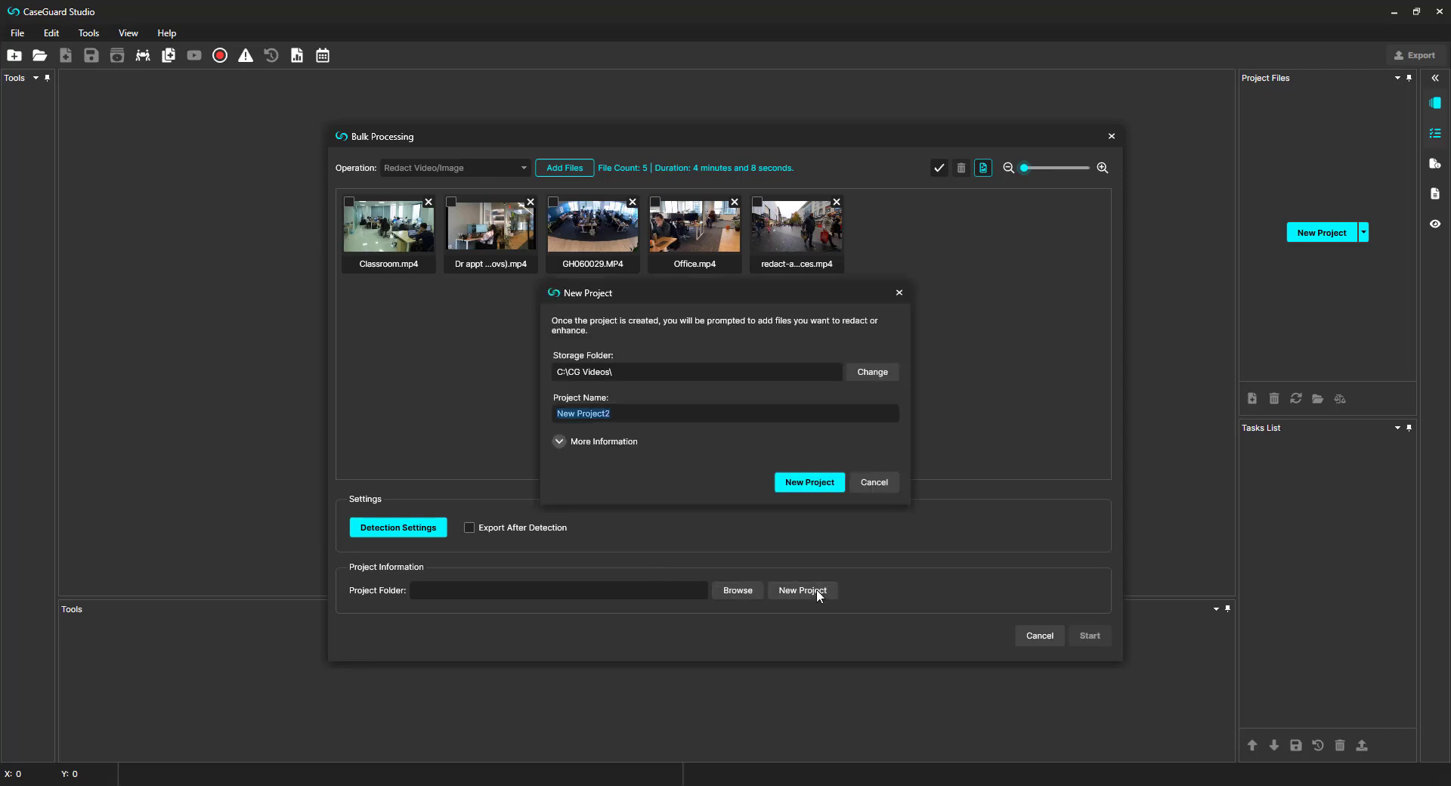
type("Bulk Video Redaction")
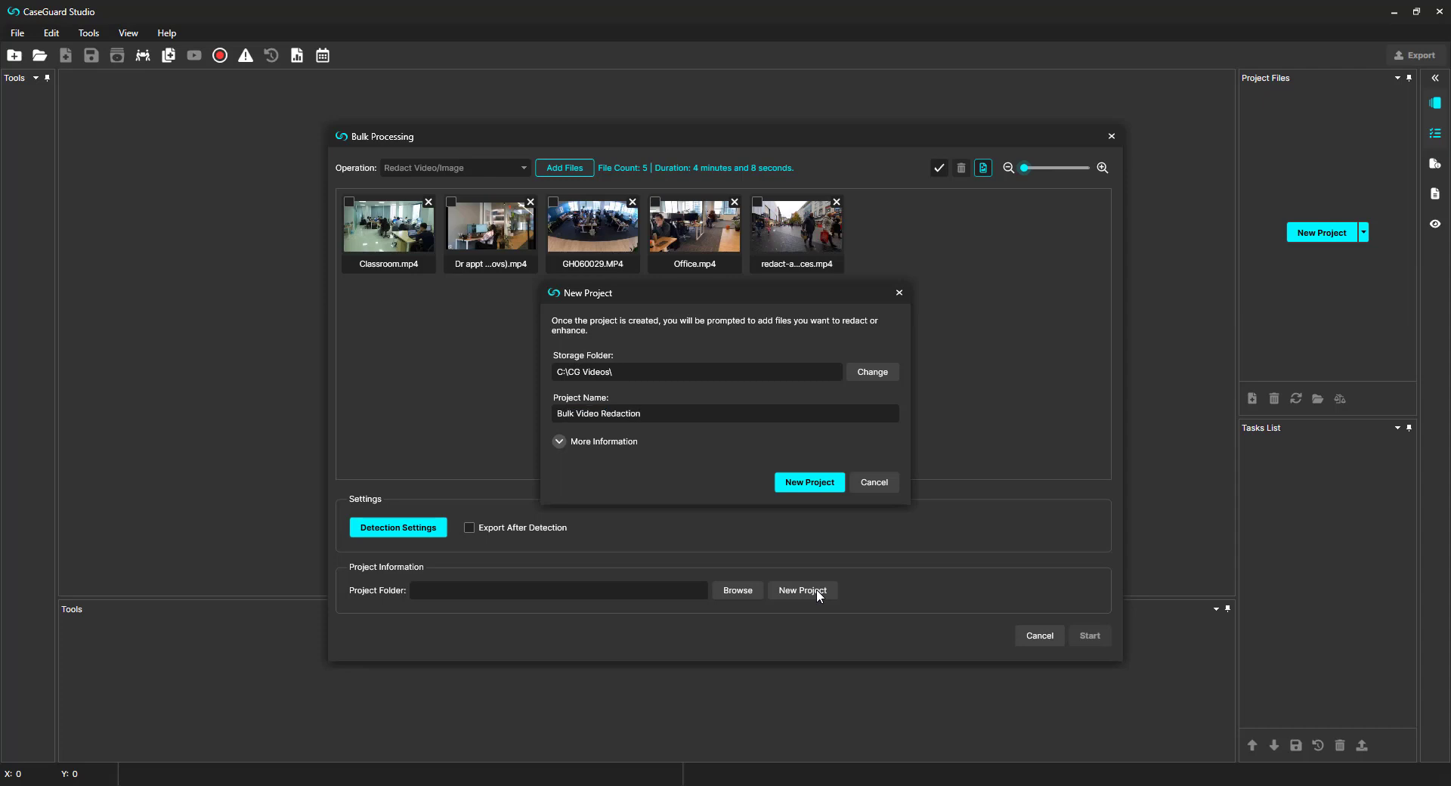
left_click(806, 483)
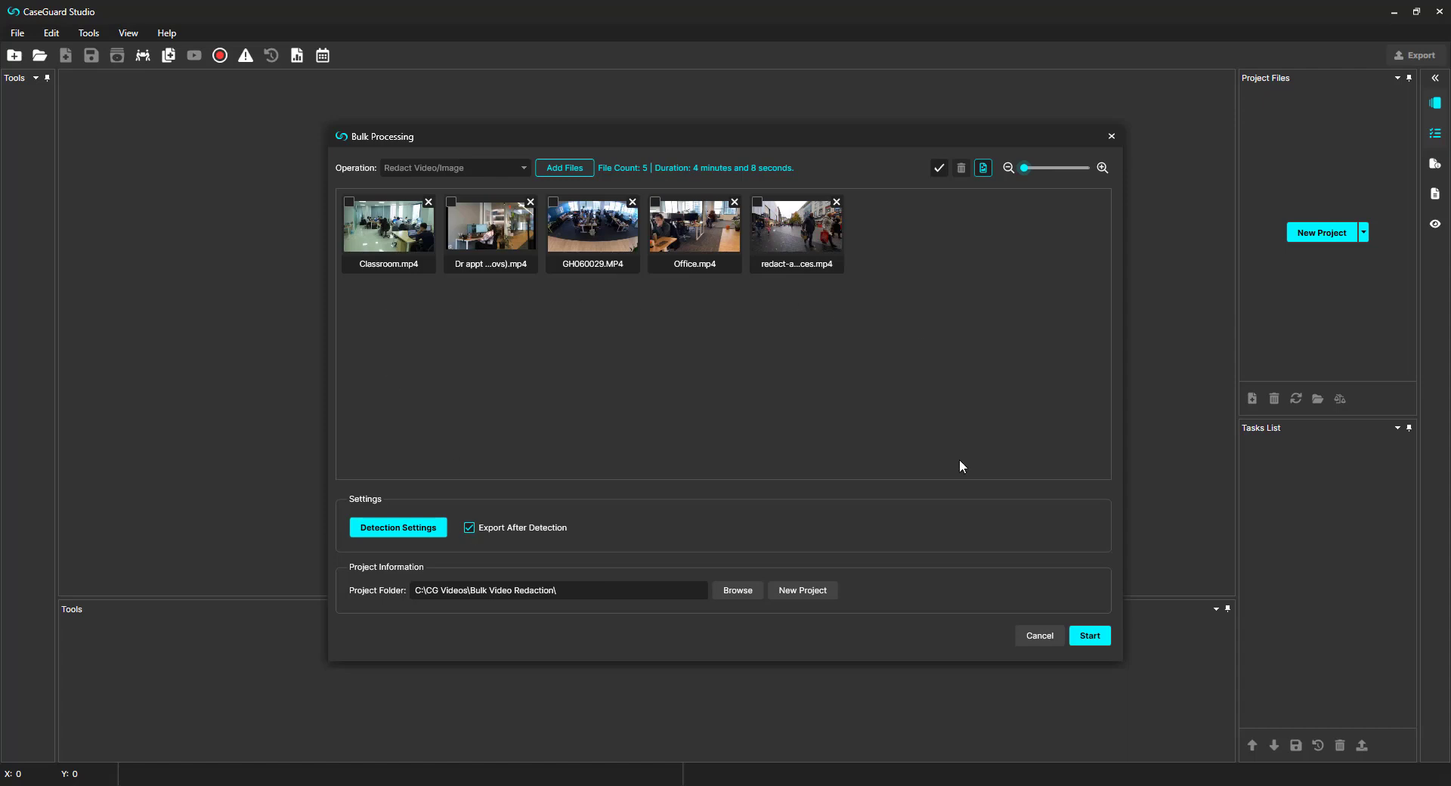
Step: Run the five-video redaction, clear old completed tasks, and open Bulk Video Redaction.cgp
left_click(1083, 635)
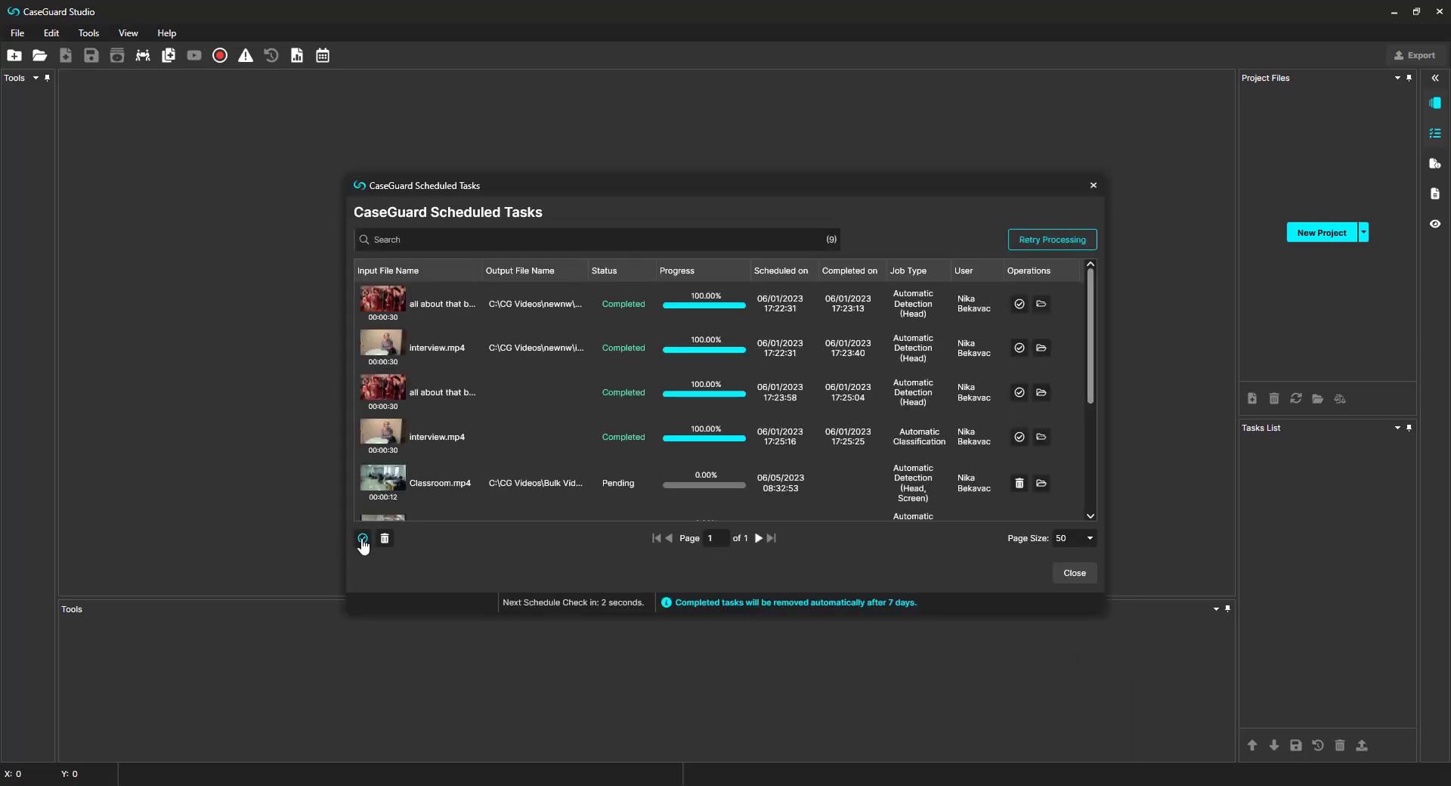
left_click(363, 538)
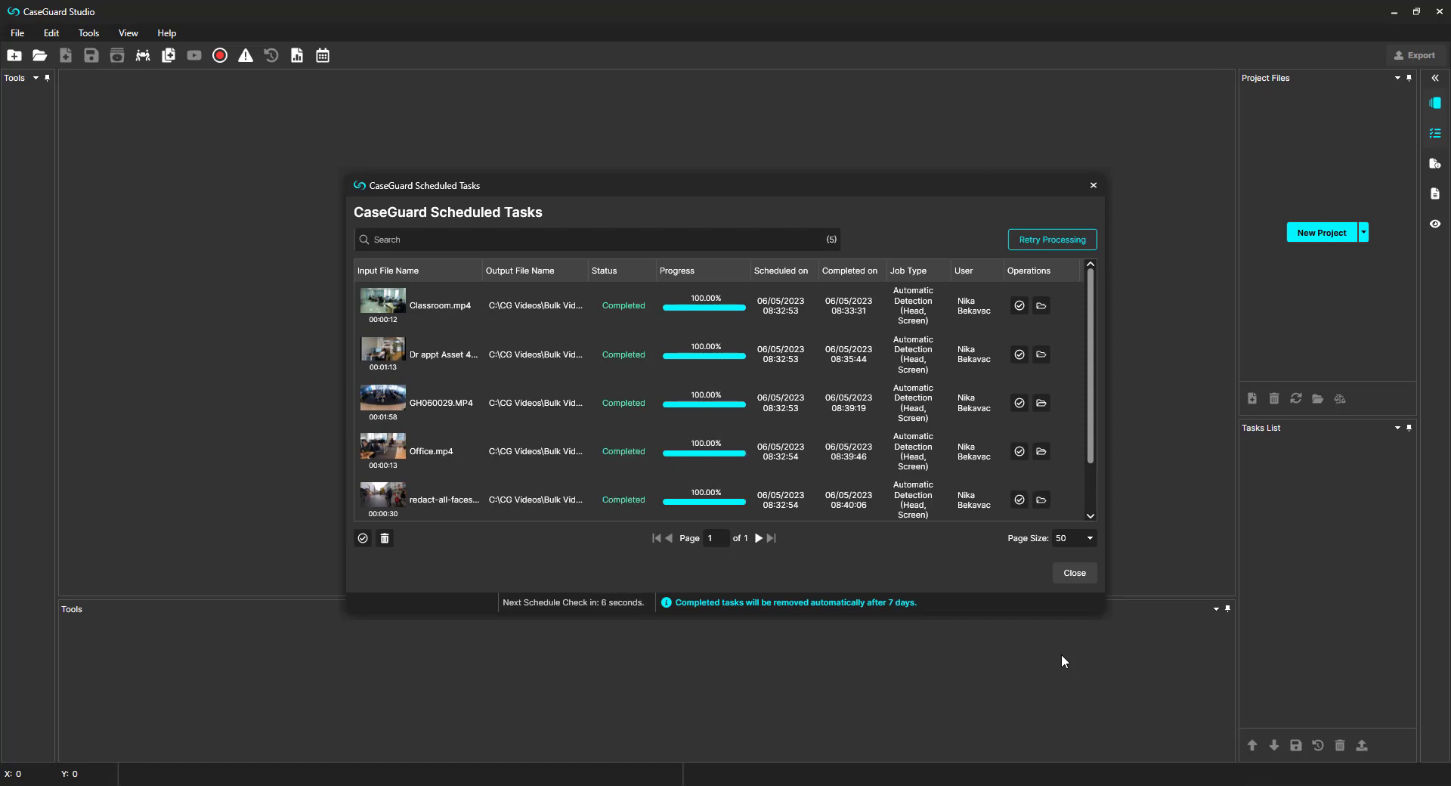
scroll(1043, 502, "down", 1)
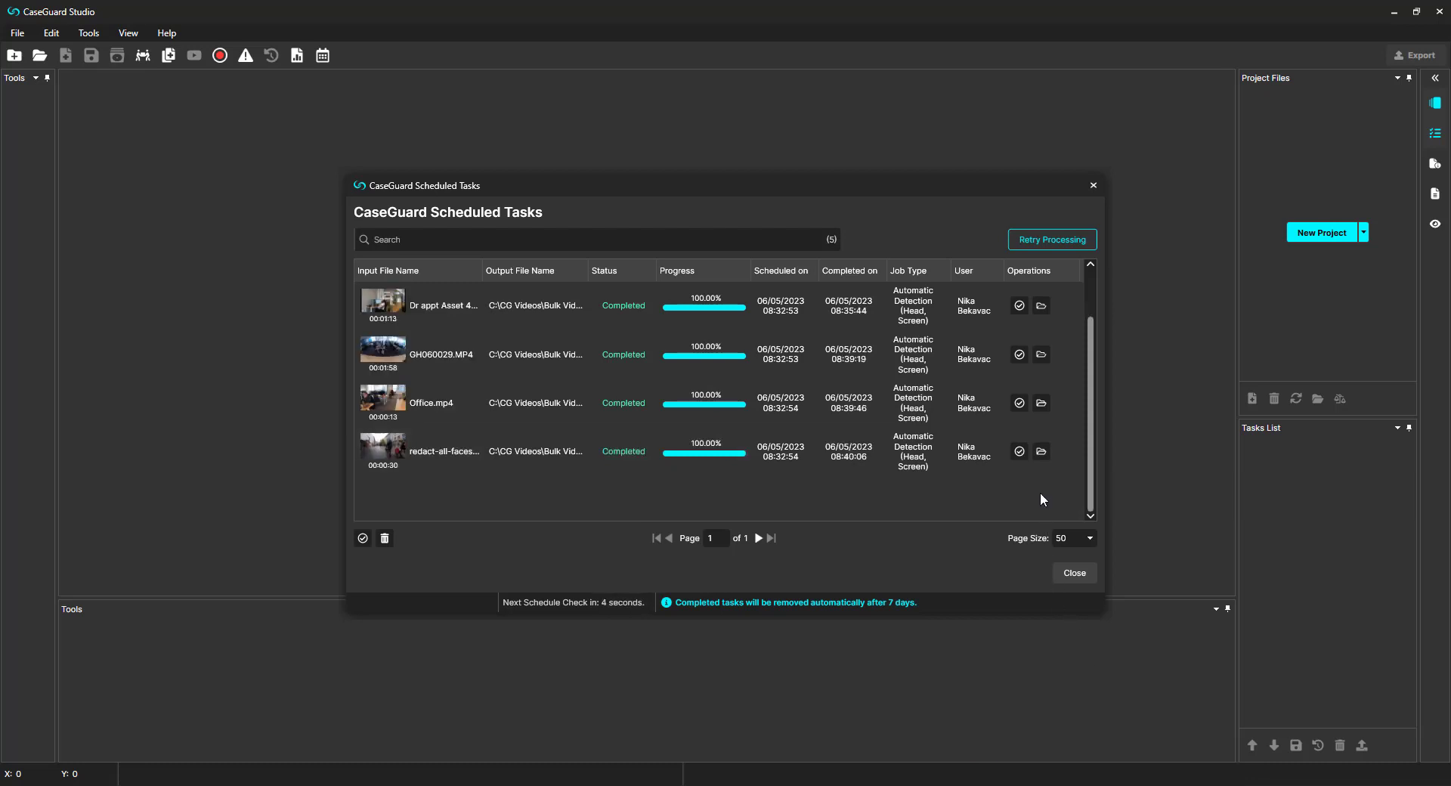
left_click(1041, 452)
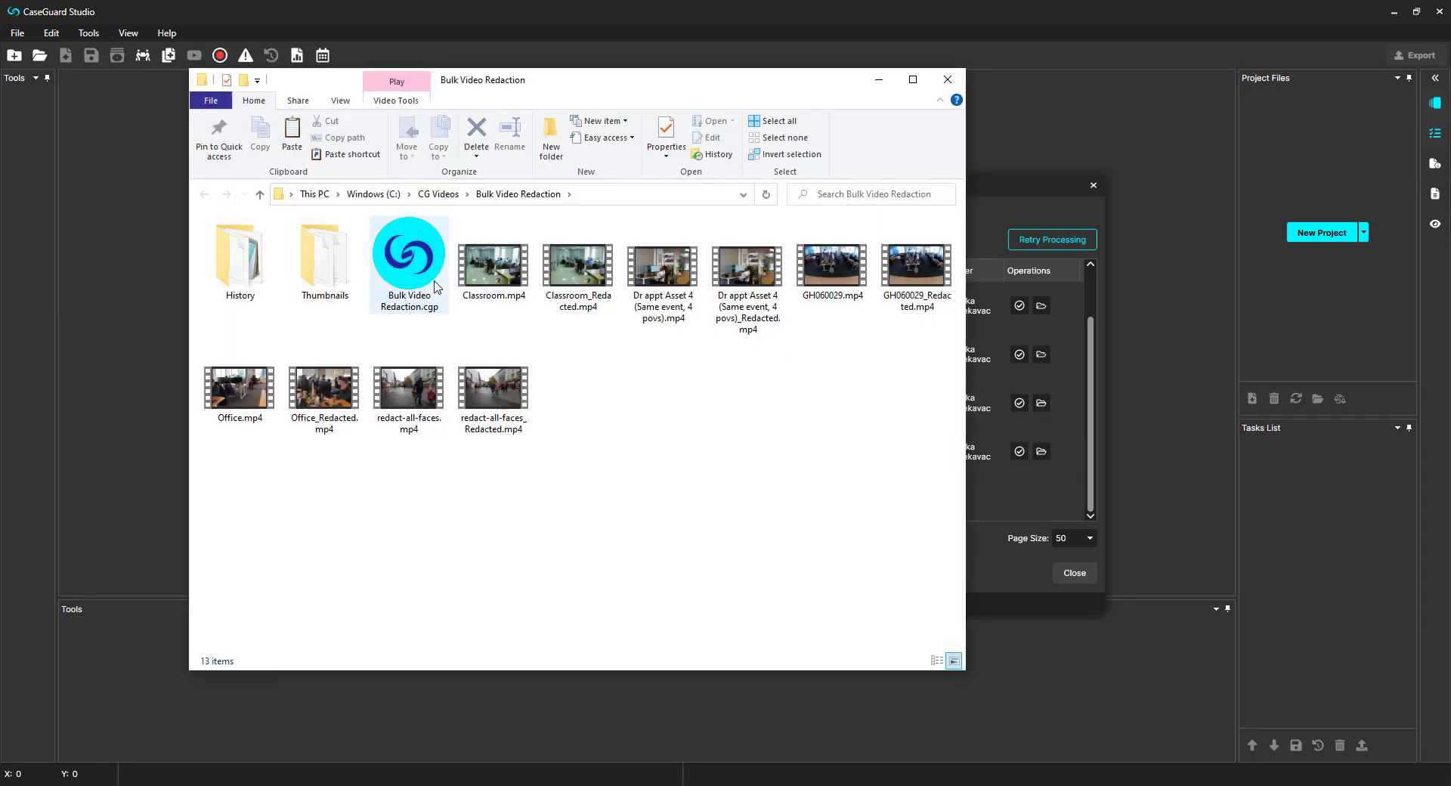
left_click(433, 283)
double_click(433, 284)
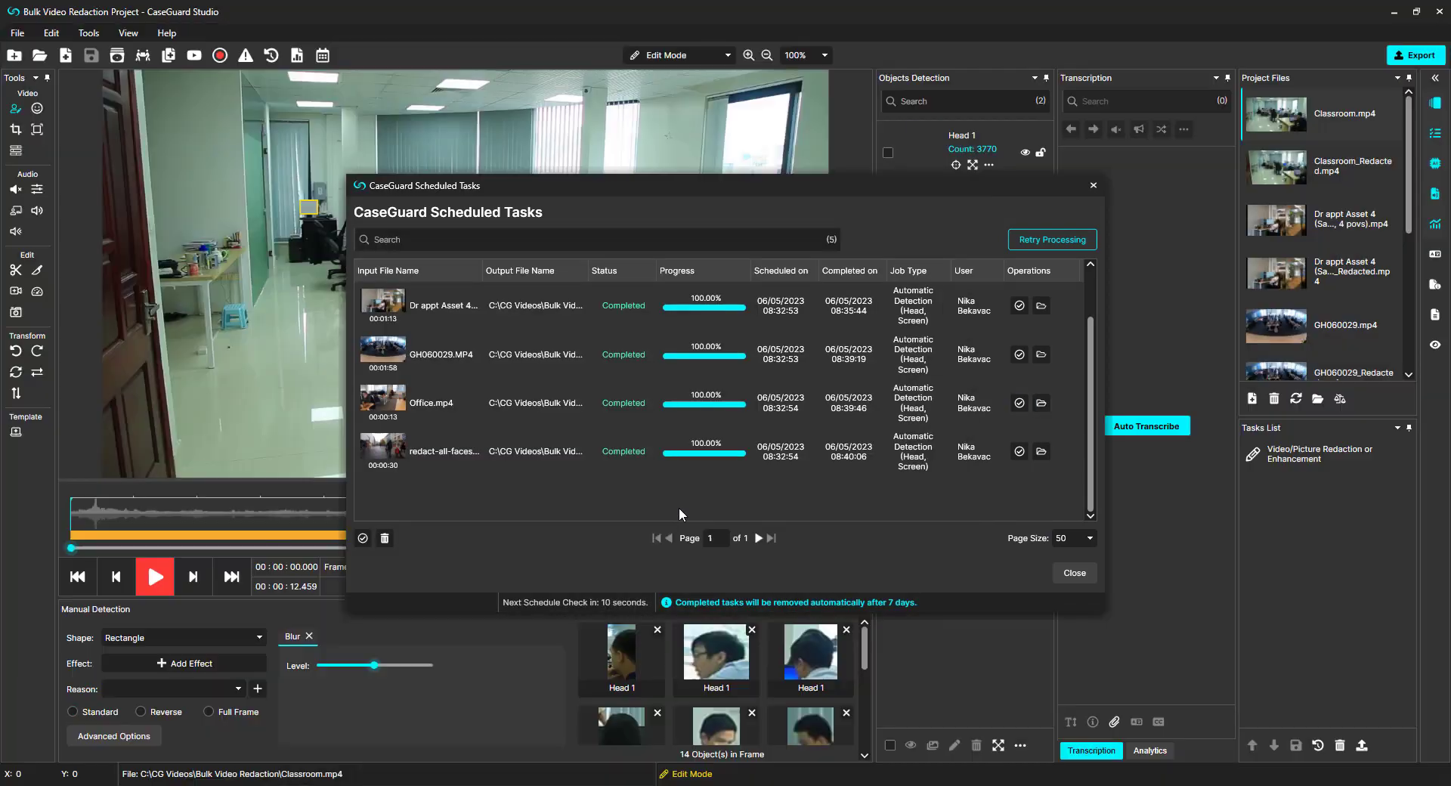
Step: Close Scheduled Tasks and preview the redacted Dr appt Asset 4, GH060029 and Office copies
left_click(1074, 575)
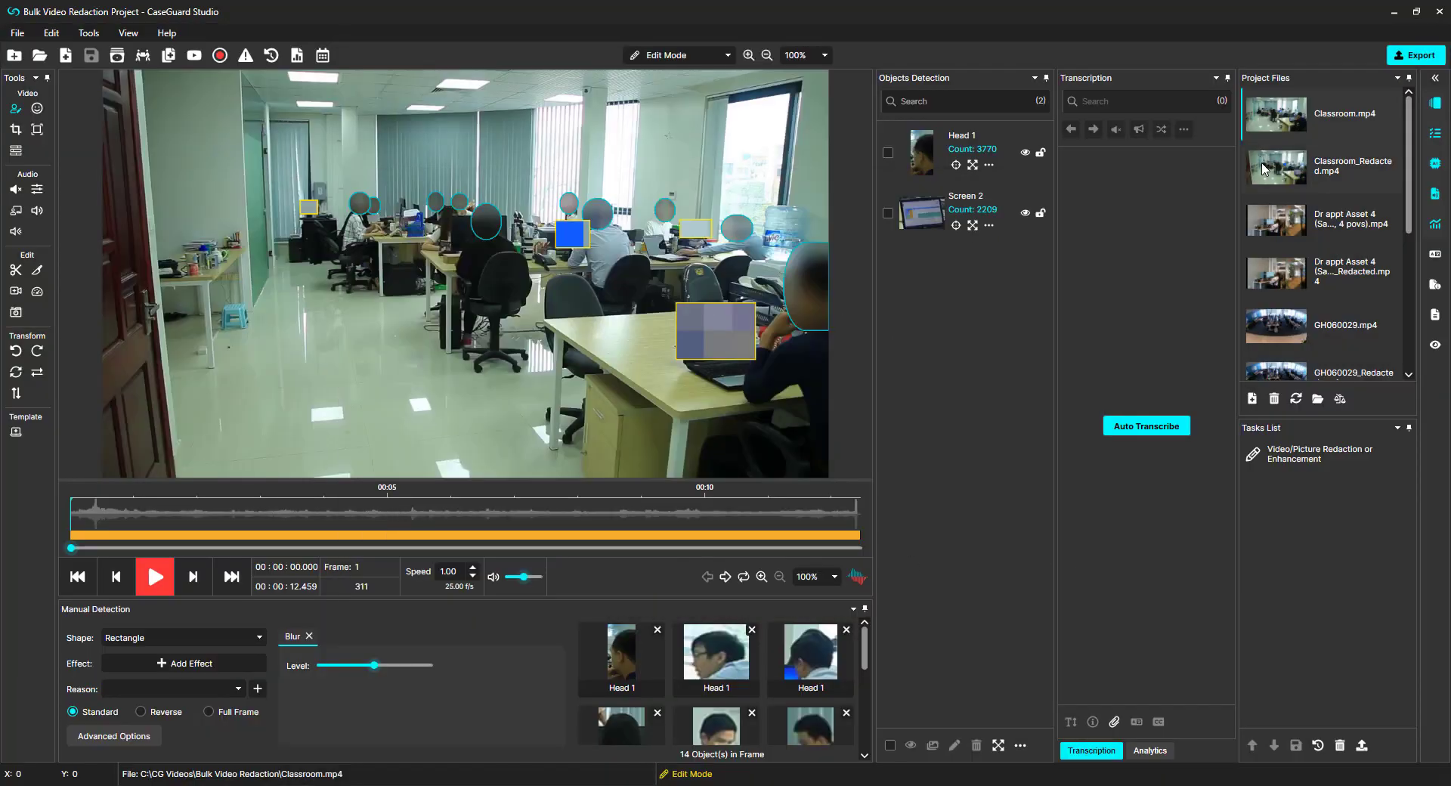
double_click(1277, 273)
left_click_drag(71, 548, 609, 548)
scroll(1312, 237, "down", 3)
double_click(1311, 238)
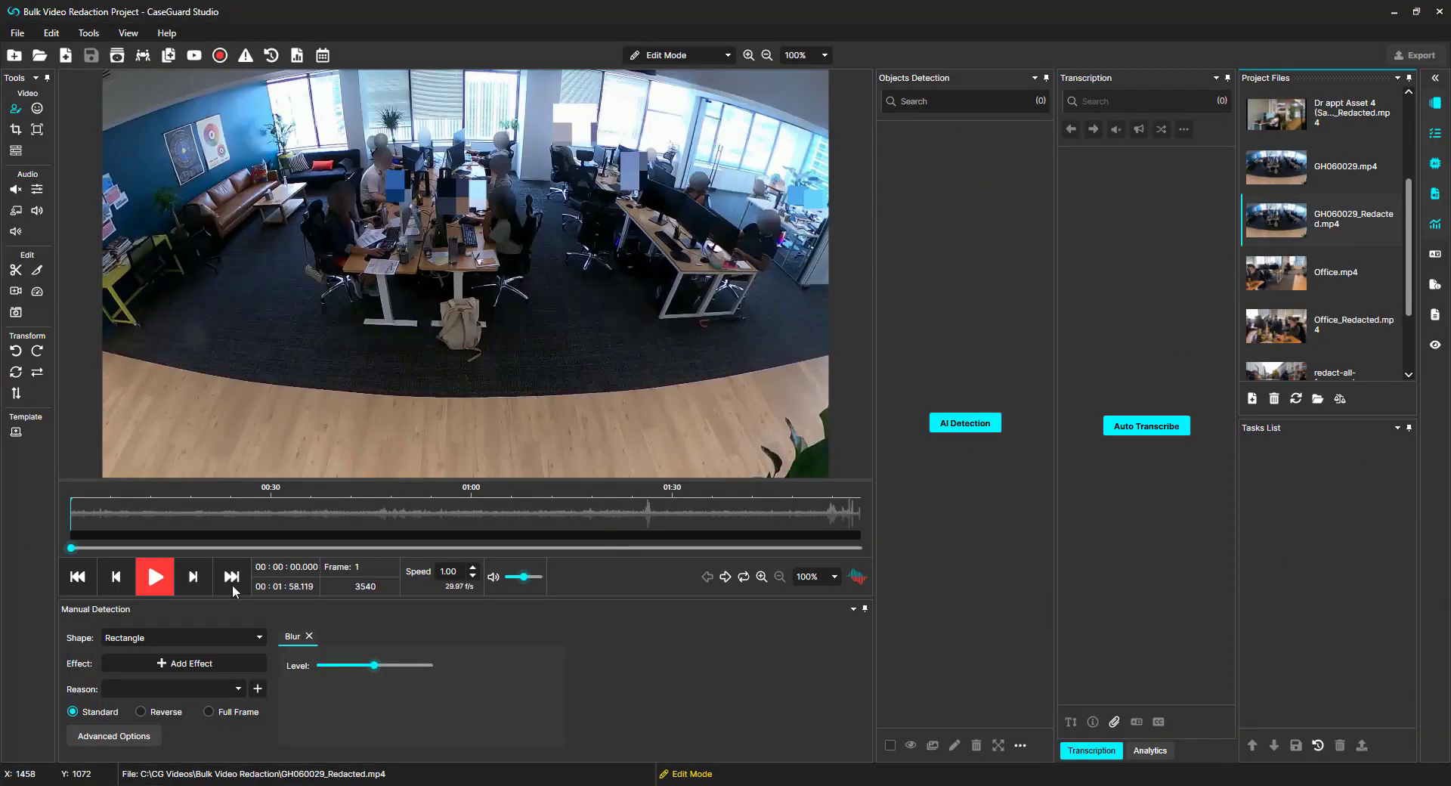
double_click(1303, 314)
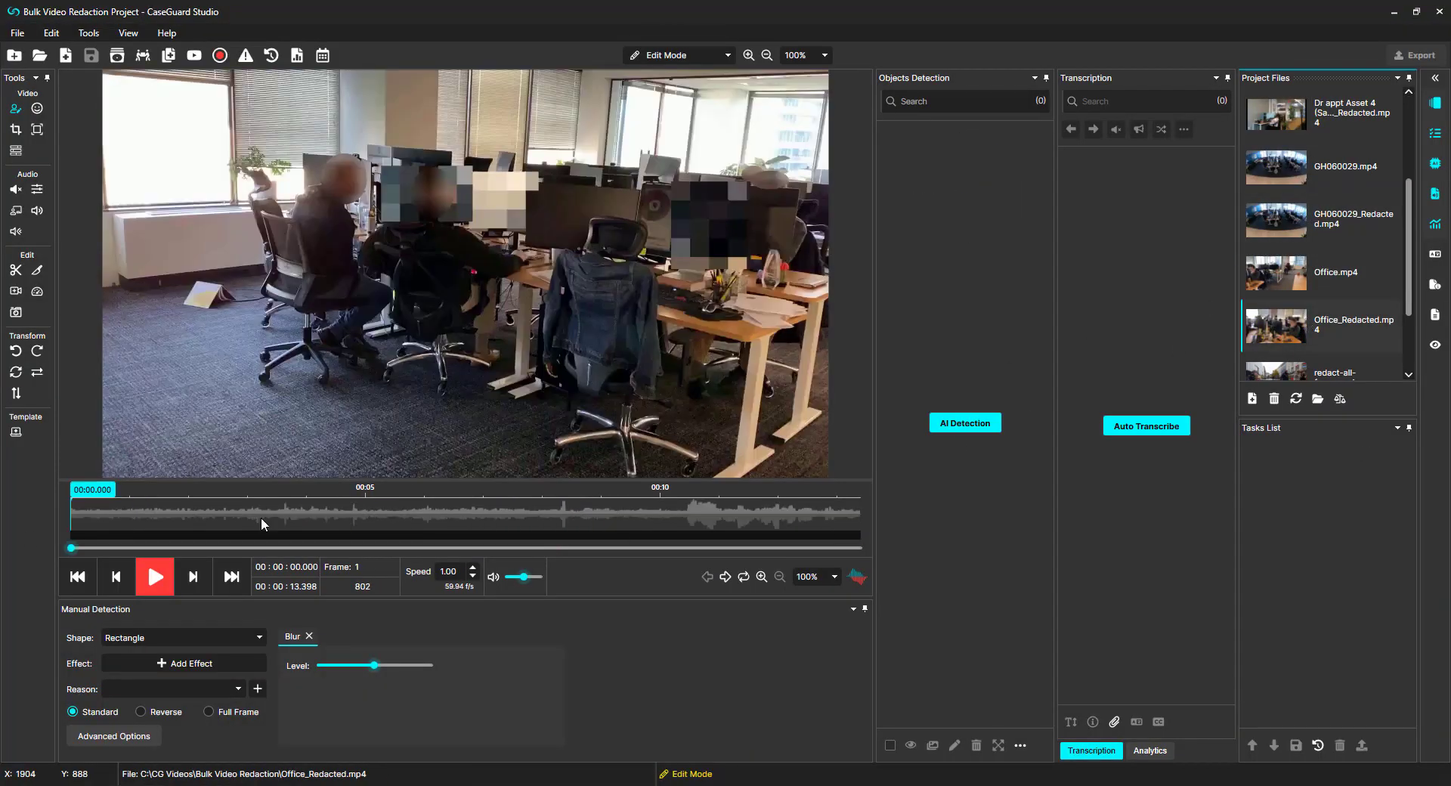
left_click_drag(71, 548, 407, 538)
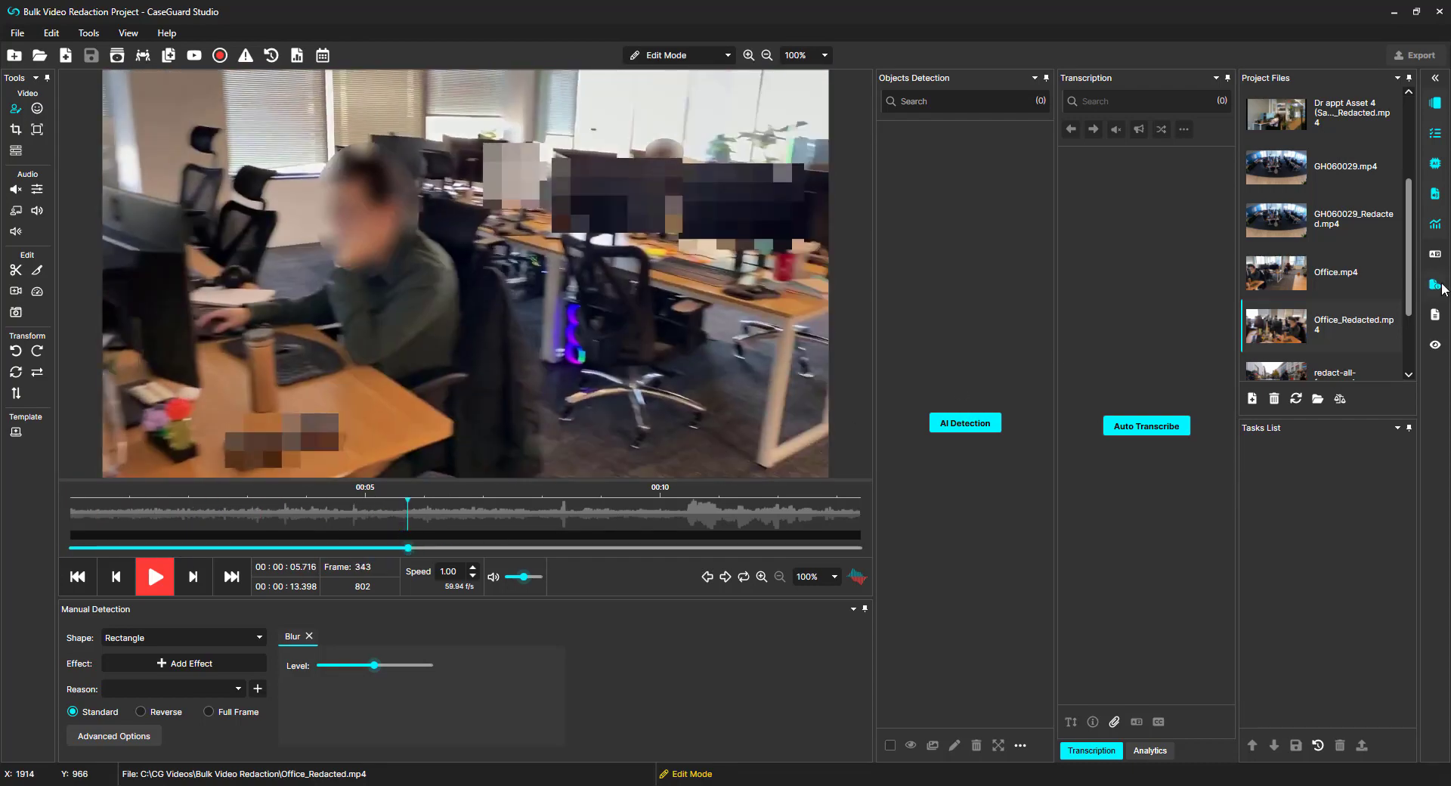
scroll(1395, 151, "up", 3)
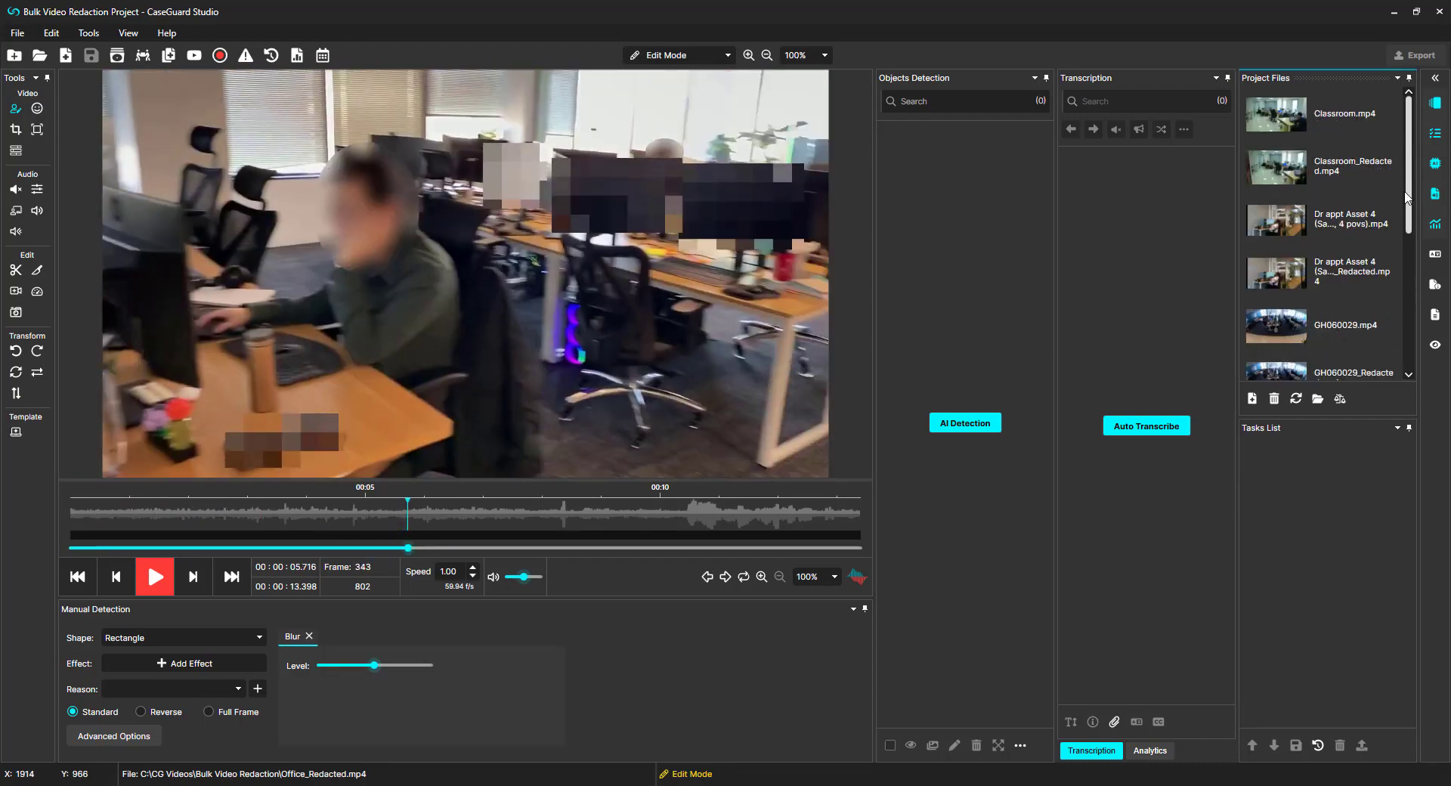
Step: Export Classroom.mp4 as Classroom_Redacted_1 with Screen 2 unredacted, keeping faces blurred
double_click(1370, 126)
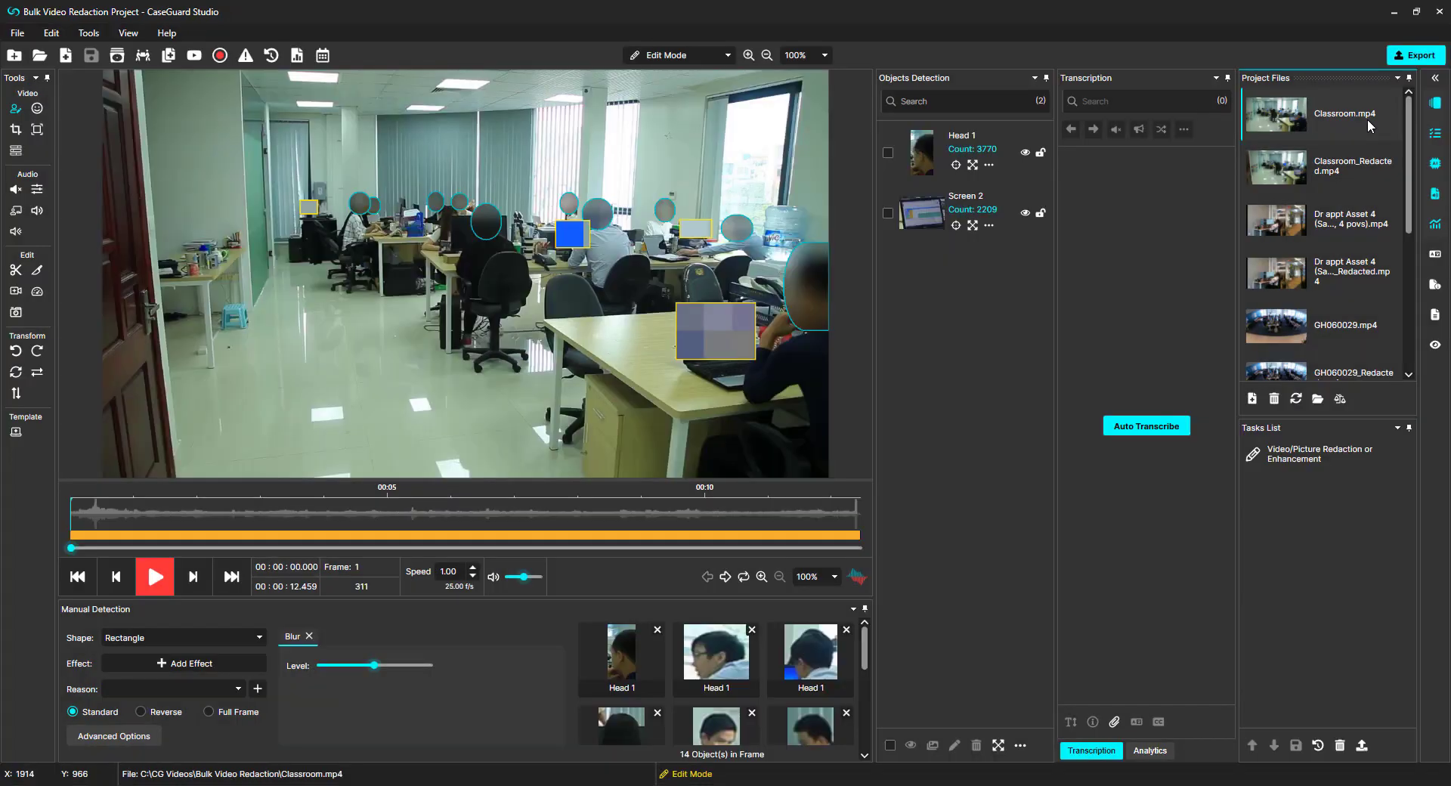
left_click(1025, 214)
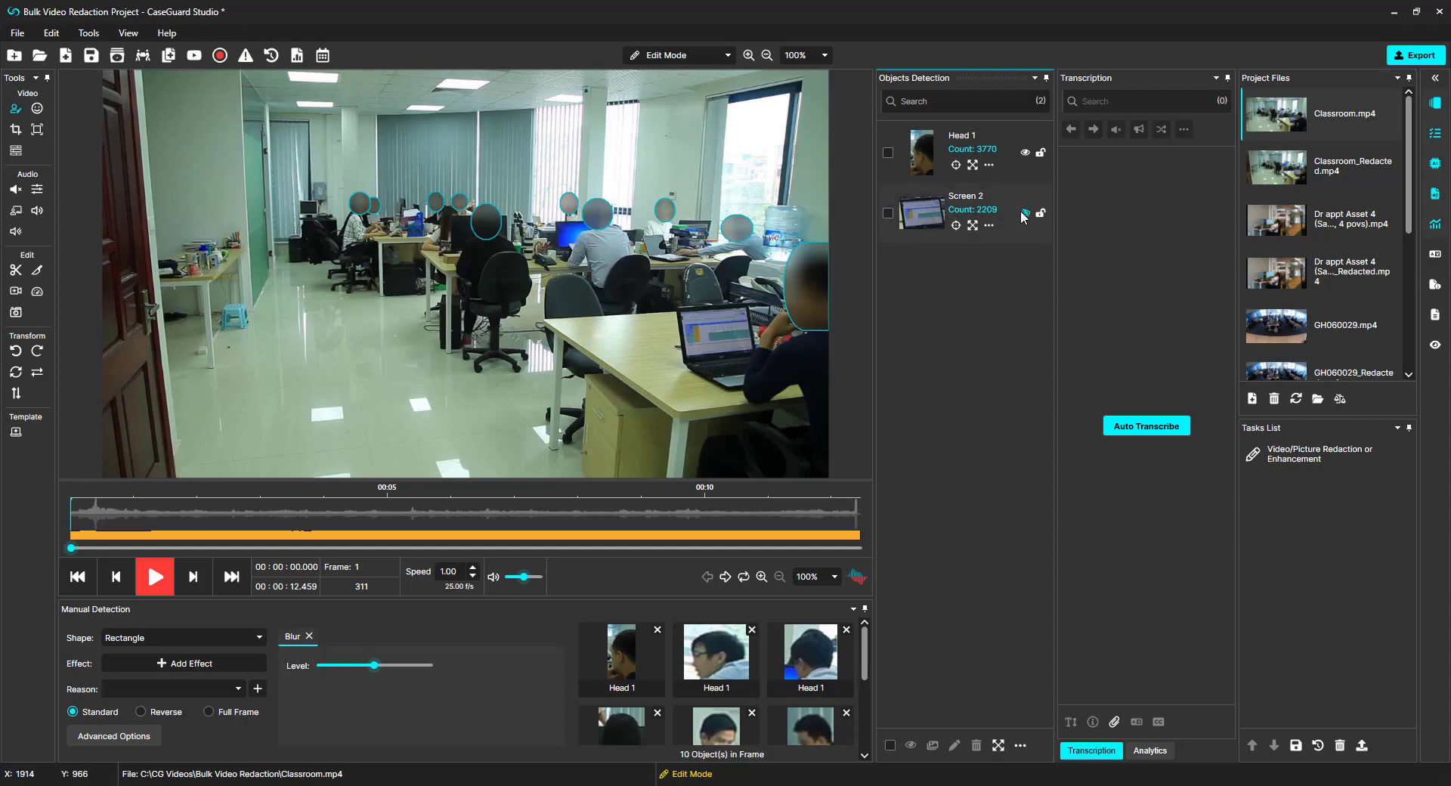
left_click(1405, 58)
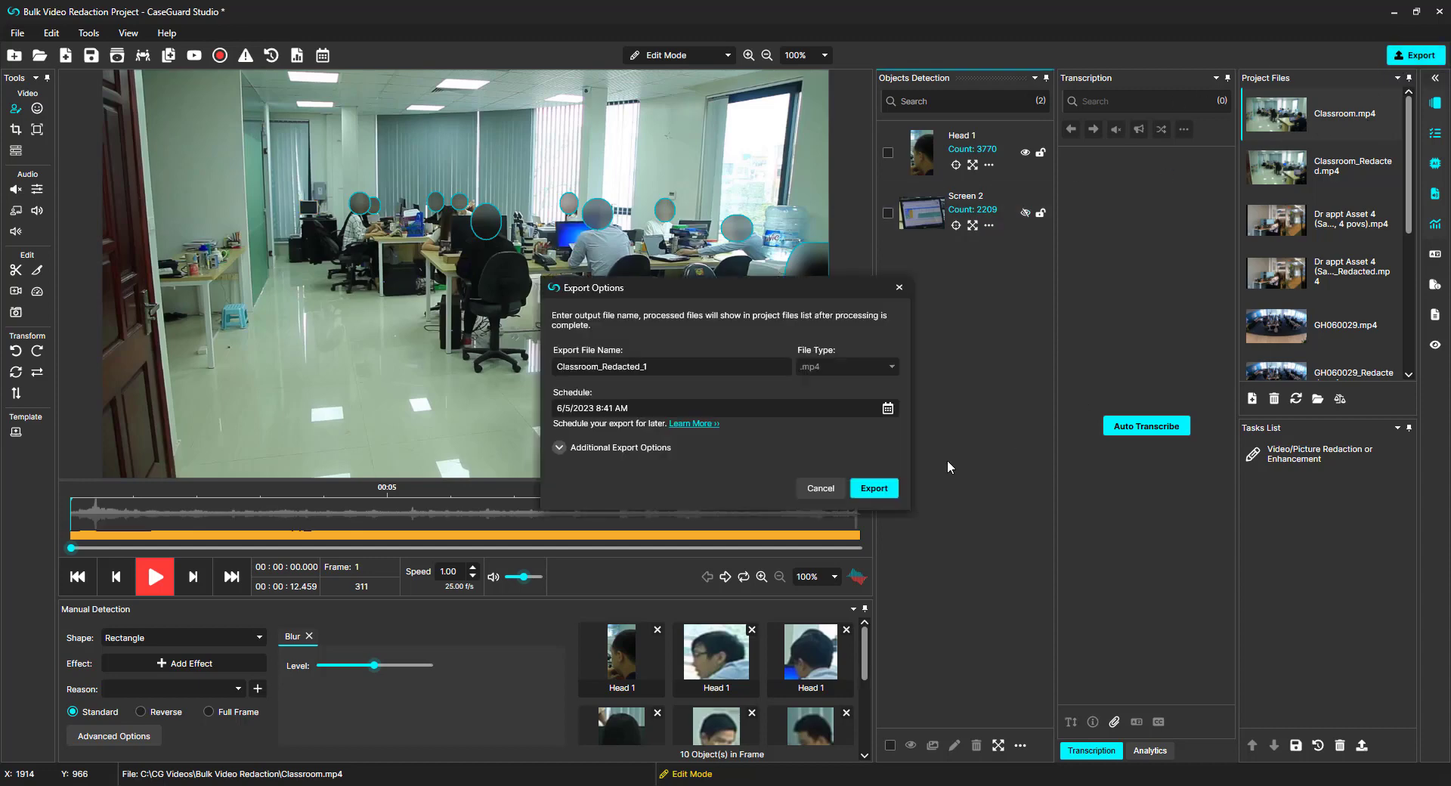
left_click(876, 487)
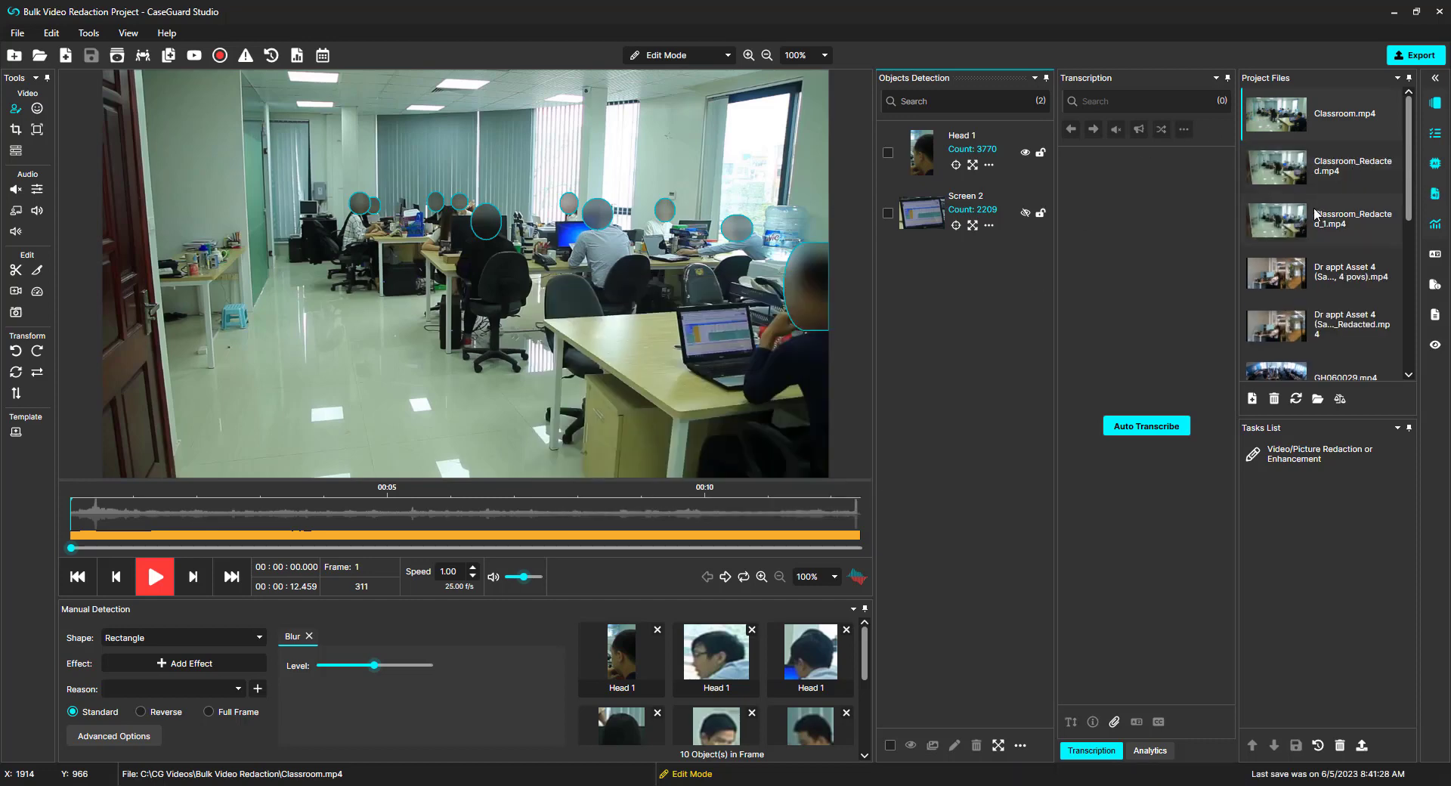
Step: Preview Classroom_Redacted_1.mp4 a few seconds in: faces blurred, laptop screens visible
double_click(1330, 230)
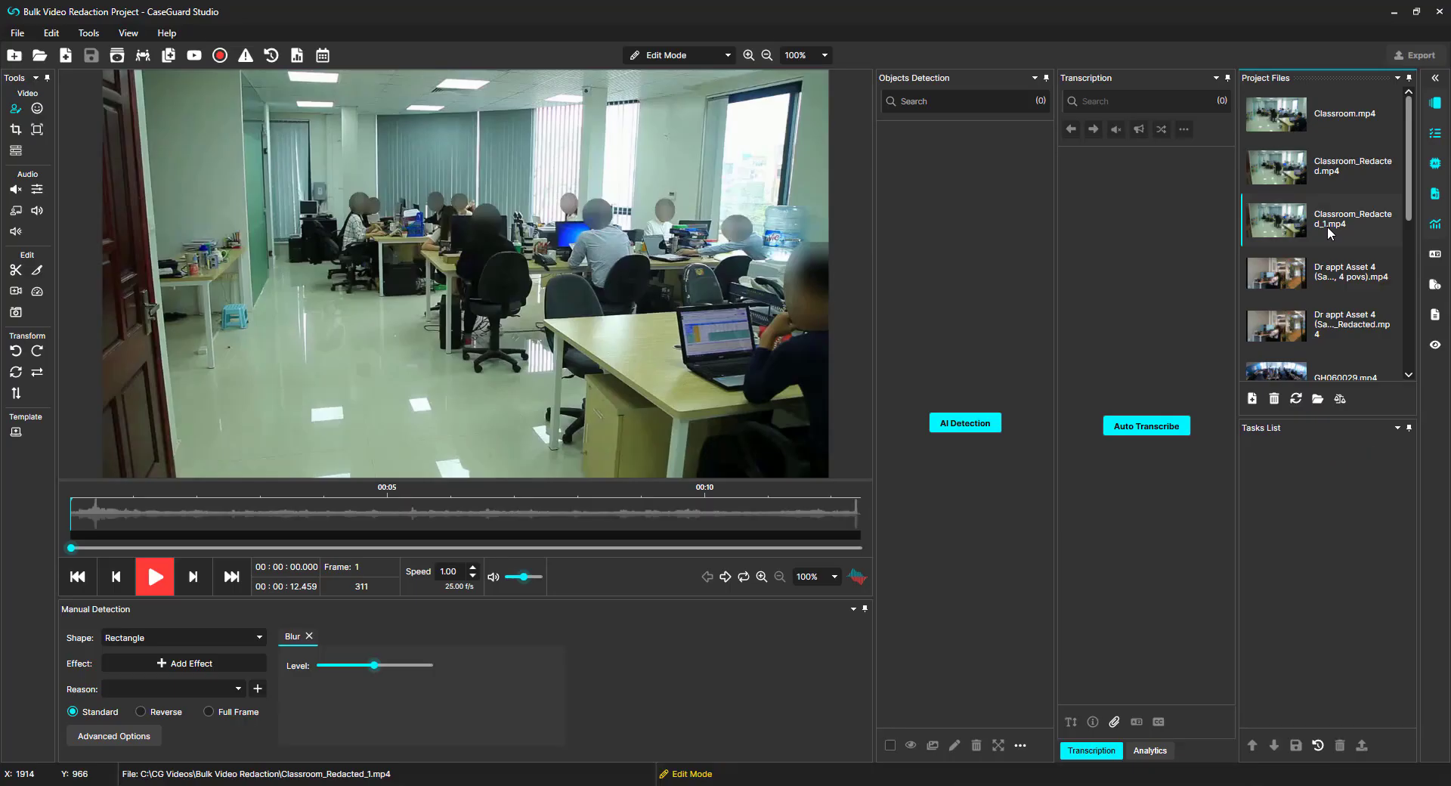
left_click_drag(71, 547, 598, 527)
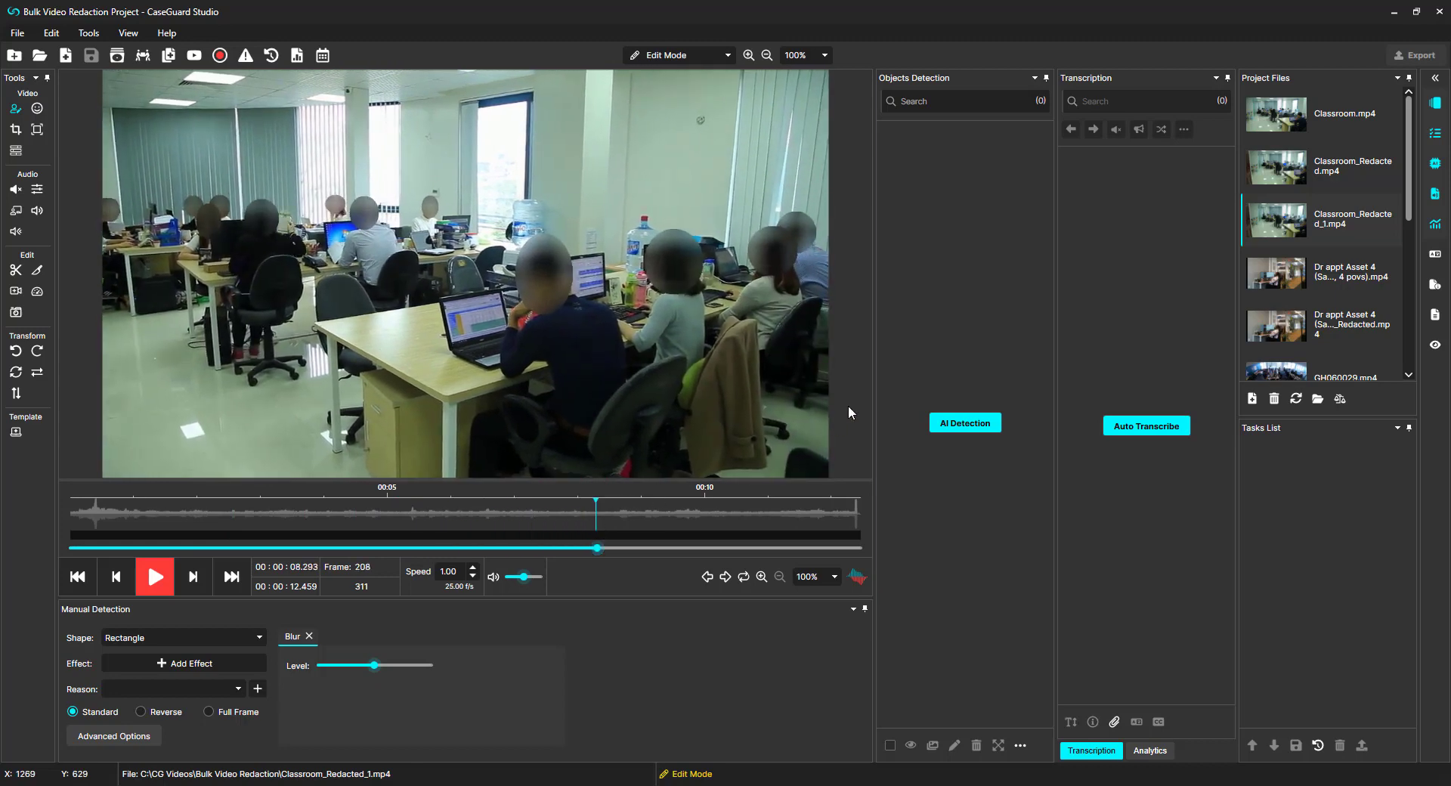